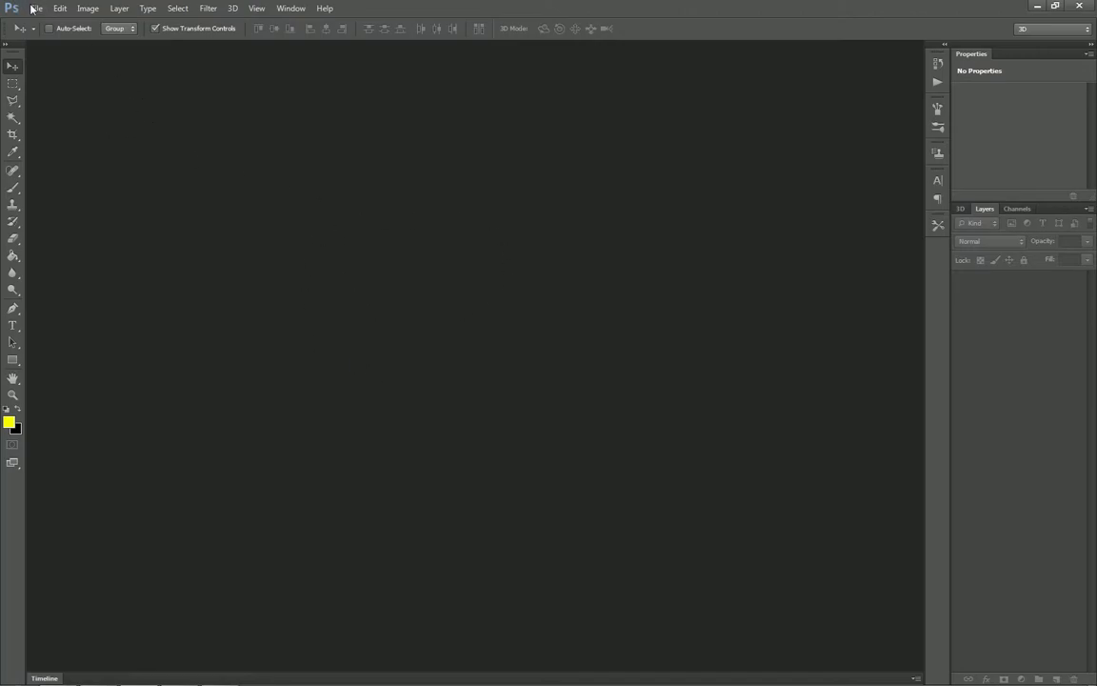
- Create a new transparent document using the 720 px X 480 px preset
{"action": "left_click", "coordinate": [34, 8]}
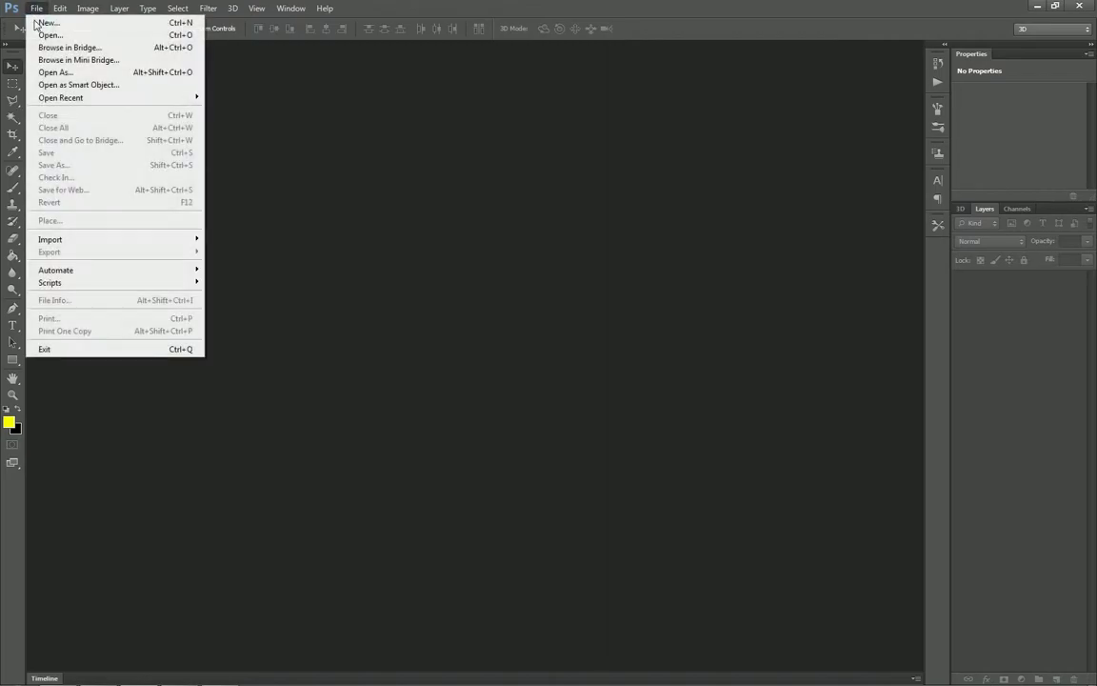
{"action": "left_click", "coordinate": [48, 22]}
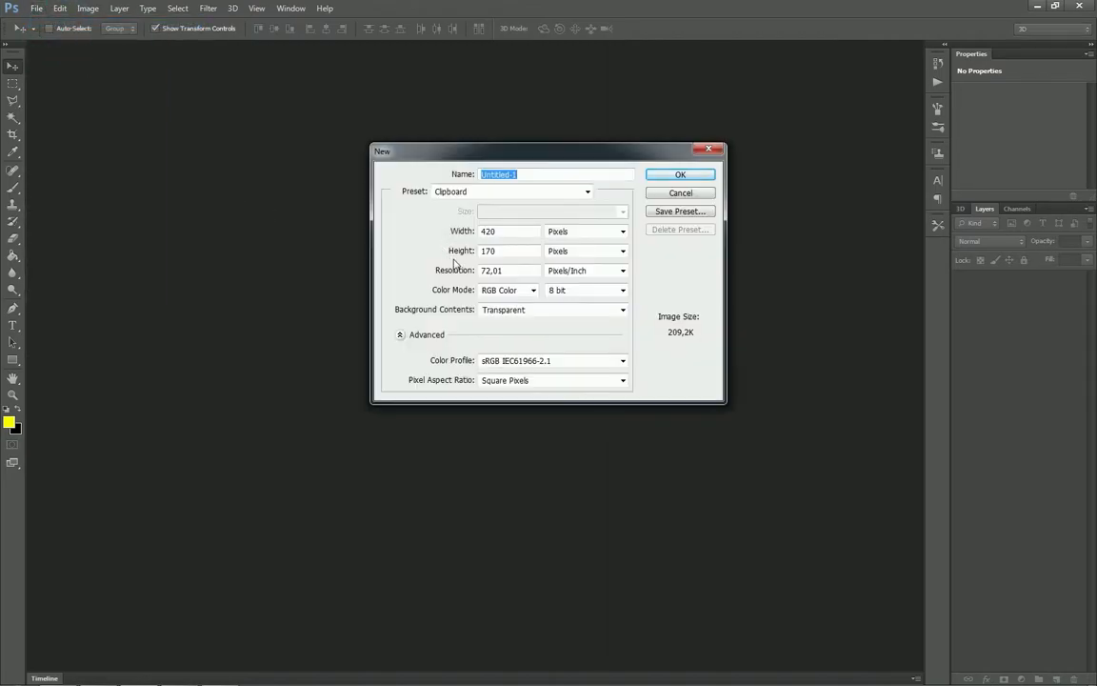
{"action": "left_click", "coordinate": [510, 193]}
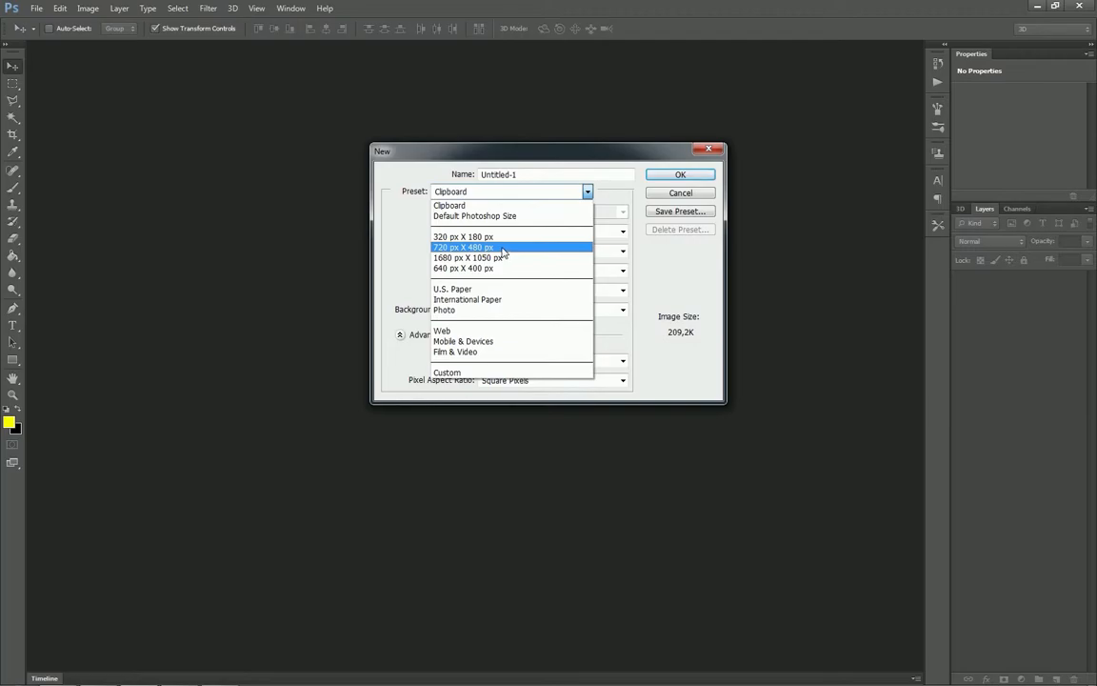
{"action": "left_click", "coordinate": [503, 248]}
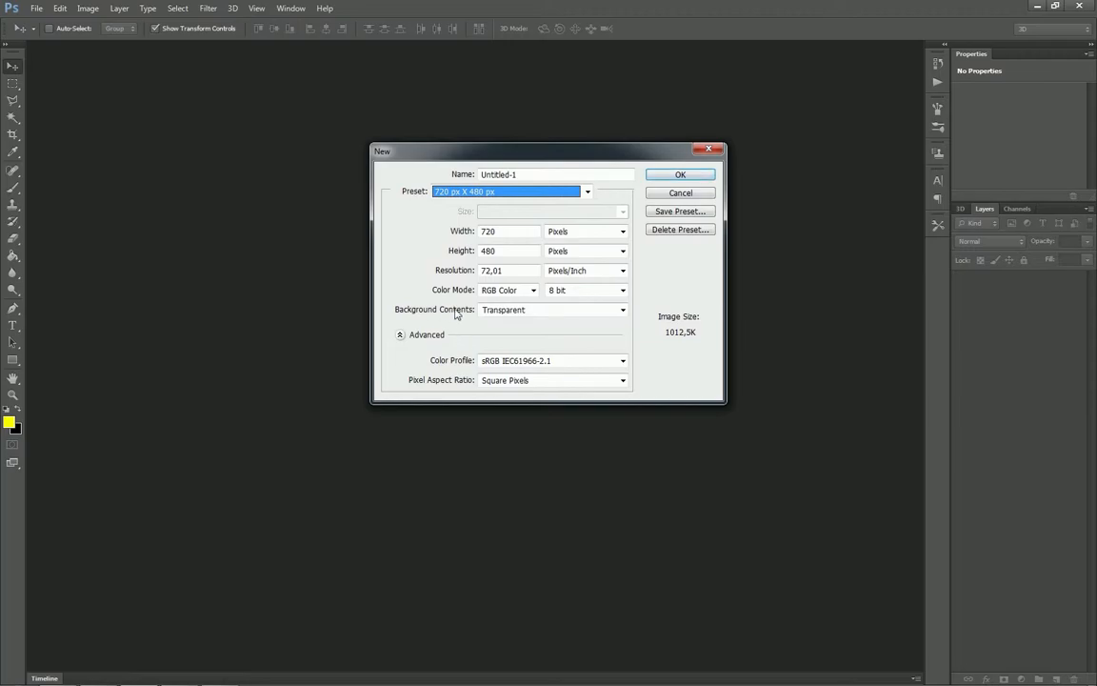
{"action": "left_click", "coordinate": [677, 174]}
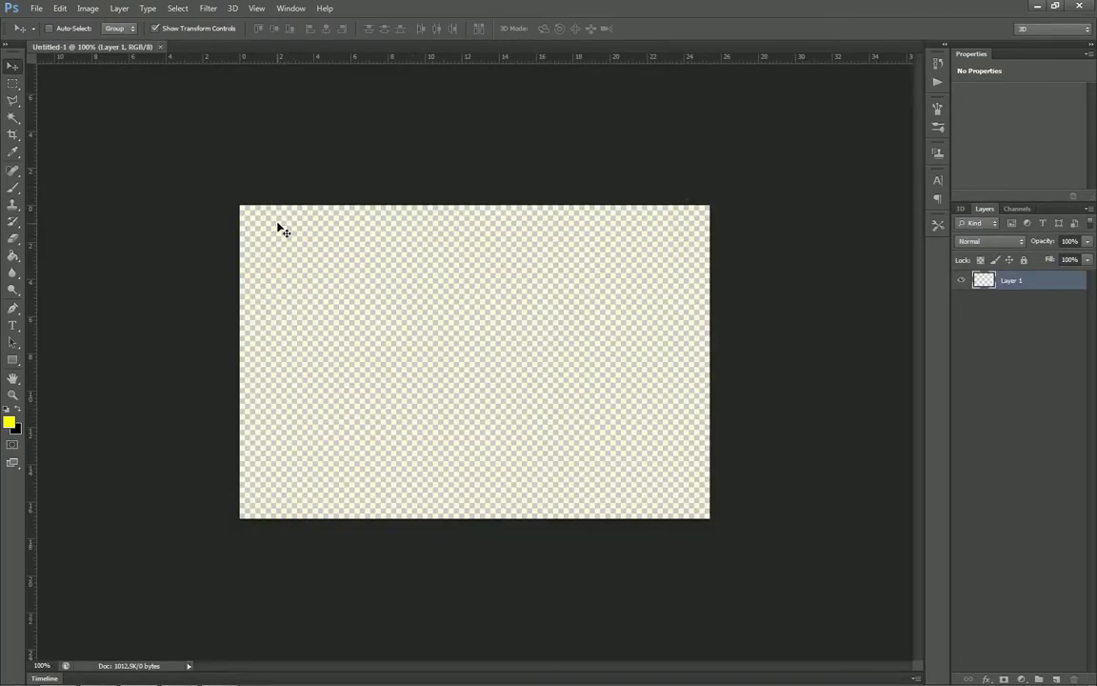
- Open the blogger, facebook, google, Tumblr, twitter and Youtube images together from the Logos folder inside Video Edit
{"action": "left_click", "coordinate": [32, 9]}
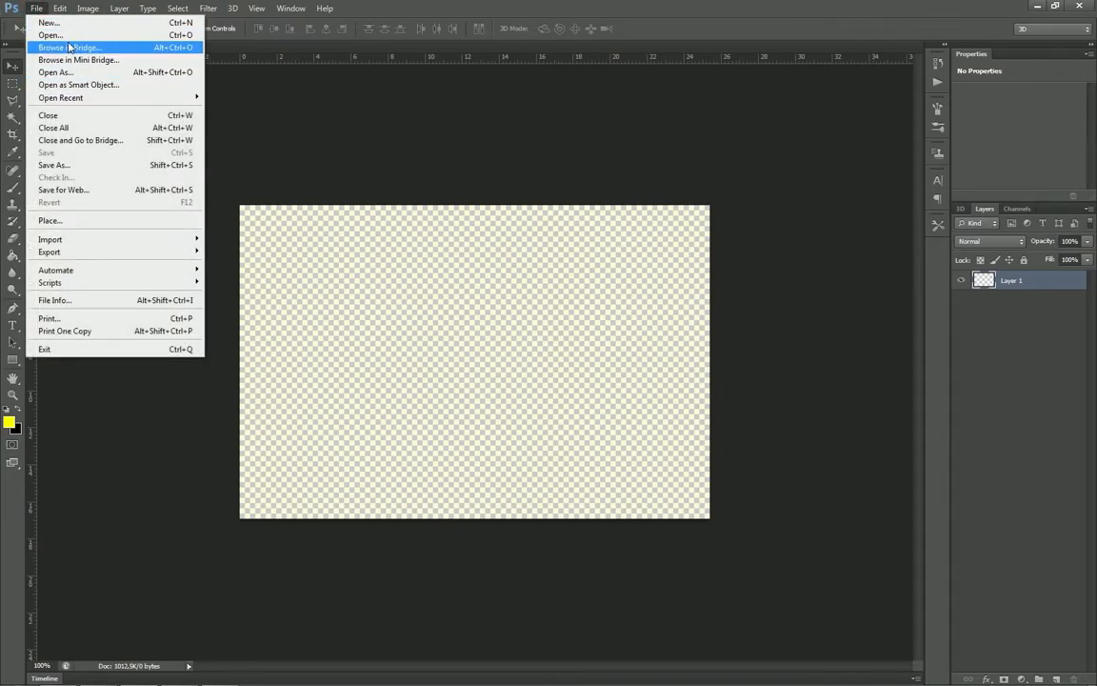
{"action": "left_click", "coordinate": [50, 34]}
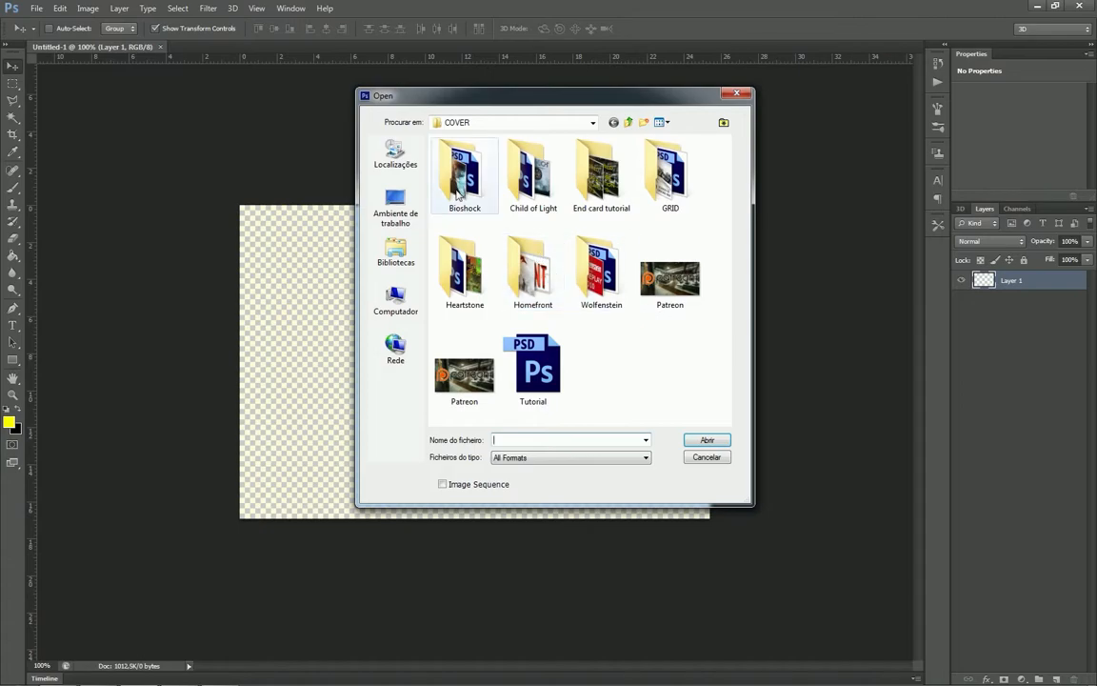
{"action": "left_click", "coordinate": [628, 122]}
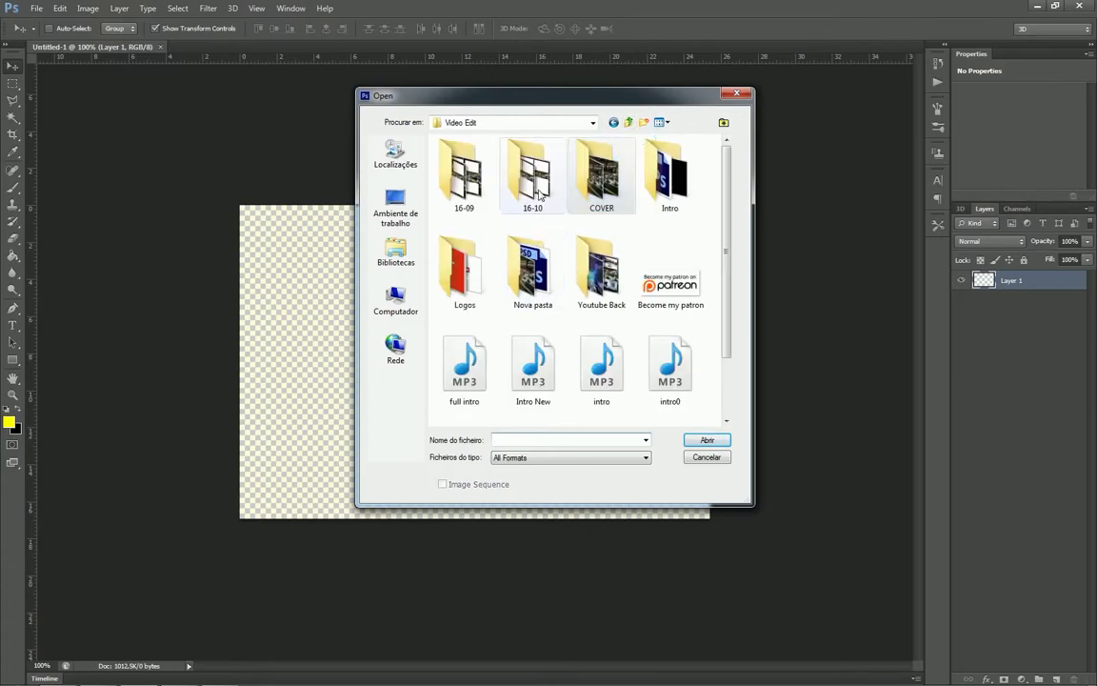
{"action": "double_click", "coordinate": [471, 282]}
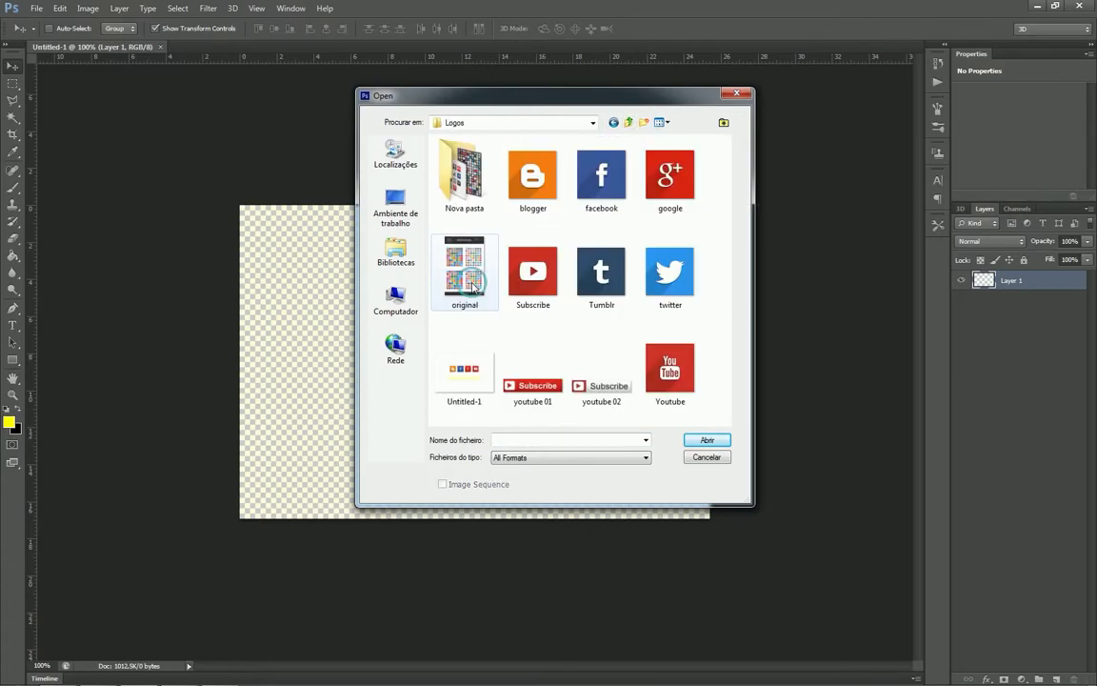
{"action": "left_click", "coordinate": [559, 177]}
{"action": "left_click", "coordinate": [603, 183], "text": "ctrl"}
{"action": "left_click", "coordinate": [670, 176], "text": "ctrl"}
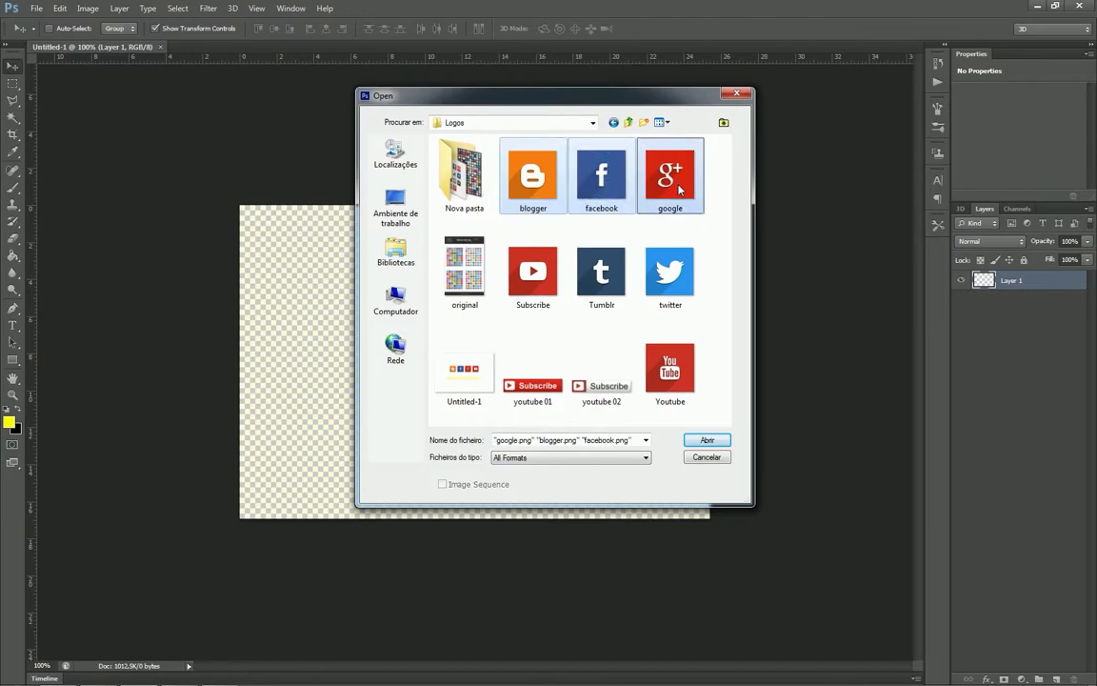
{"action": "left_click", "coordinate": [672, 281], "text": "ctrl"}
{"action": "left_click", "coordinate": [607, 295], "text": "ctrl"}
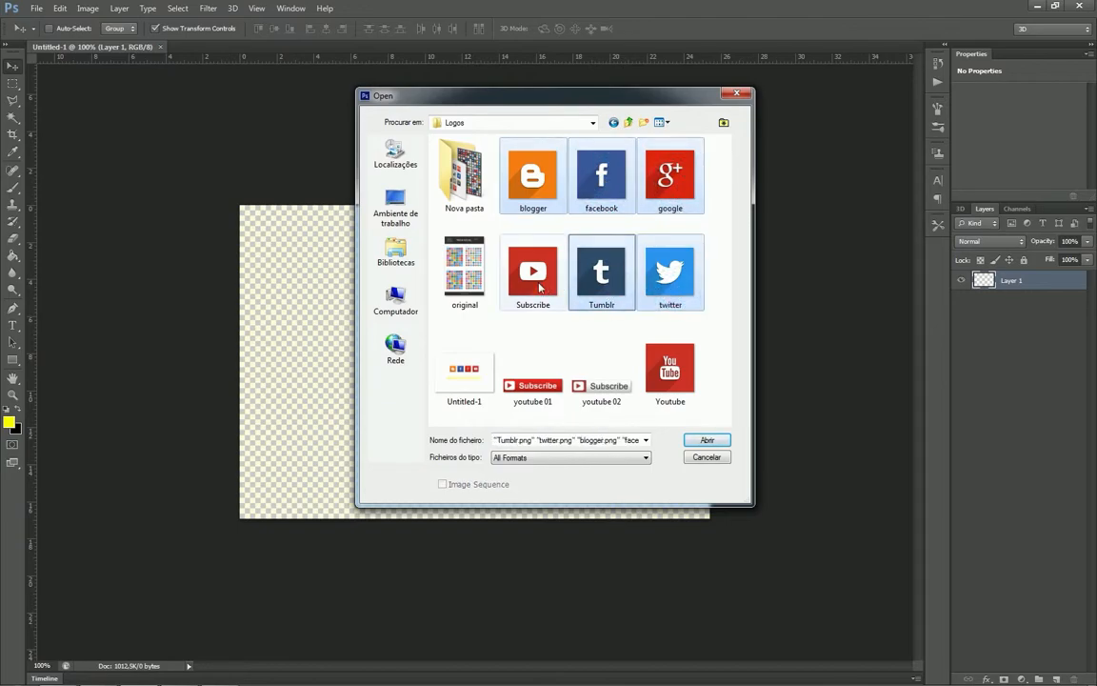
{"action": "left_click", "coordinate": [675, 373], "text": "ctrl"}
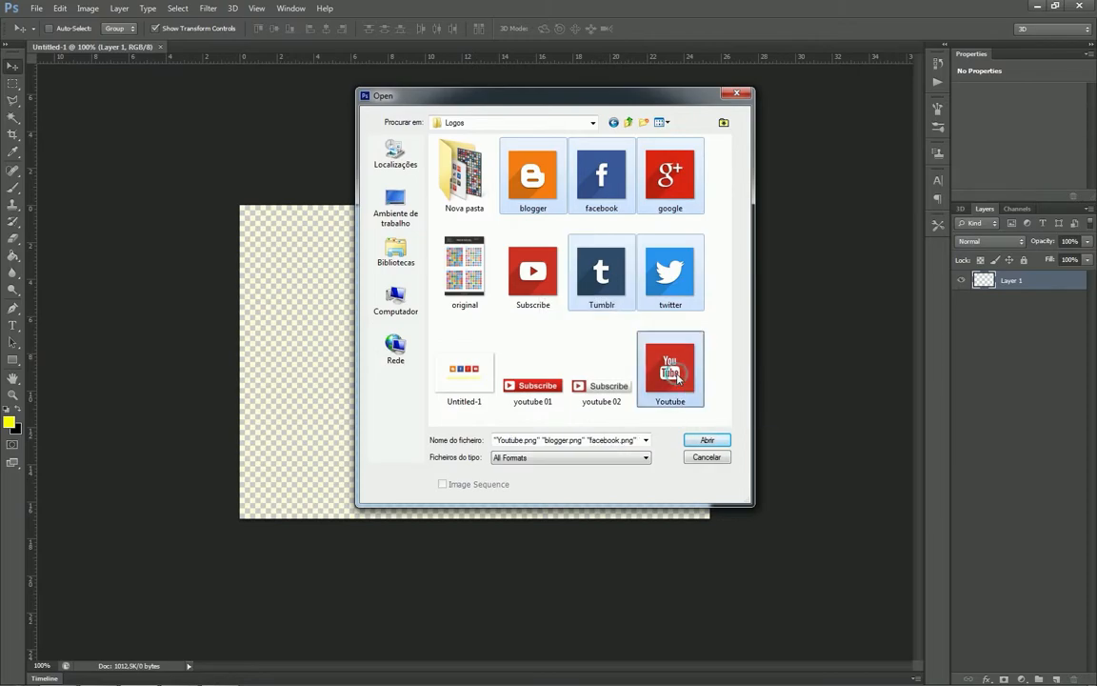
{"action": "left_click", "coordinate": [708, 440]}
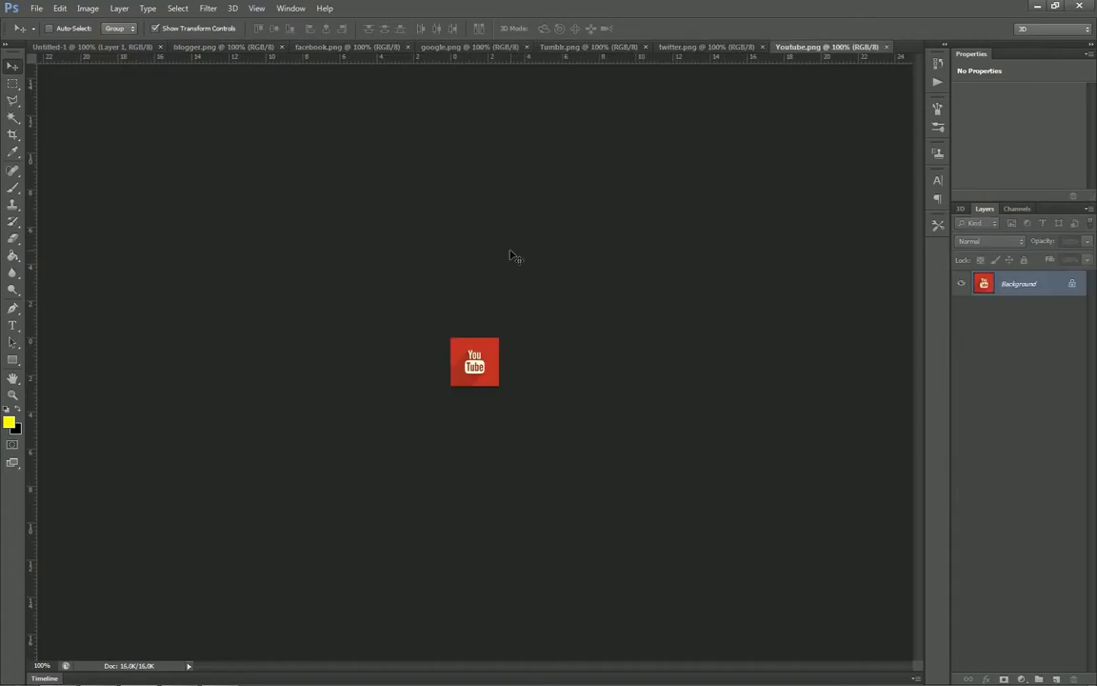
- Select the whole Blogger icon with the Rectangular Marquee tool and copy it into the Untitled-1 document
{"action": "left_click", "coordinate": [81, 48]}
{"action": "left_click", "coordinate": [195, 47]}
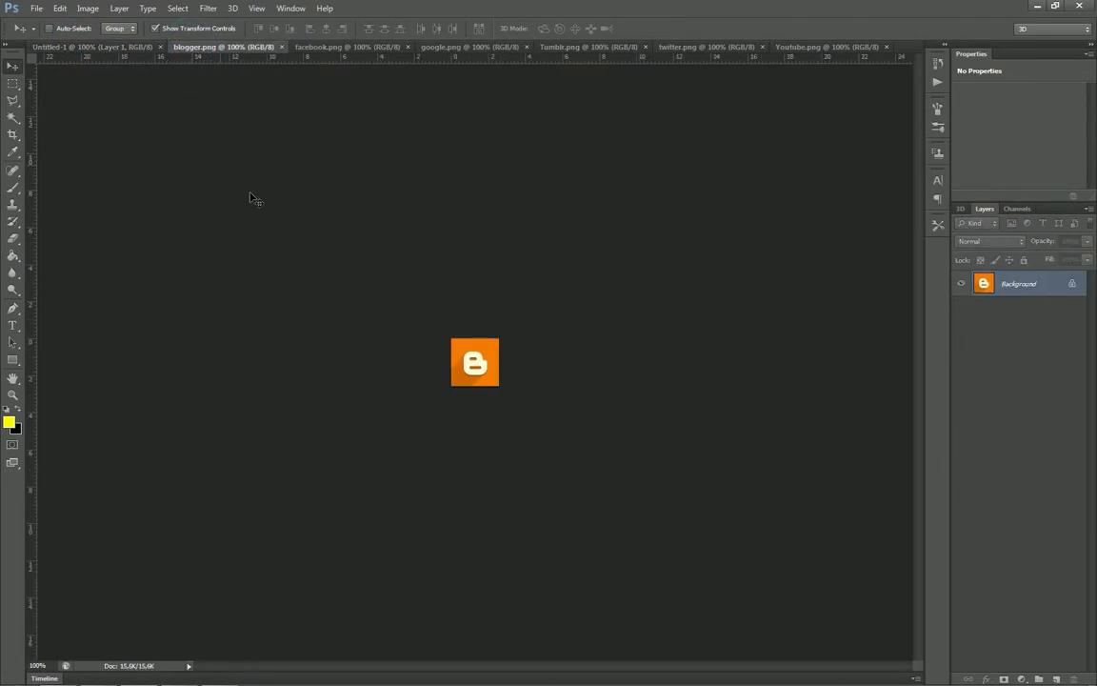
{"action": "left_click", "coordinate": [13, 83]}
{"action": "left_click_drag", "start_coordinate": [190, 205], "coordinate": [648, 453]}
{"action": "left_click_drag", "start_coordinate": [270, 199], "coordinate": [191, 126]}
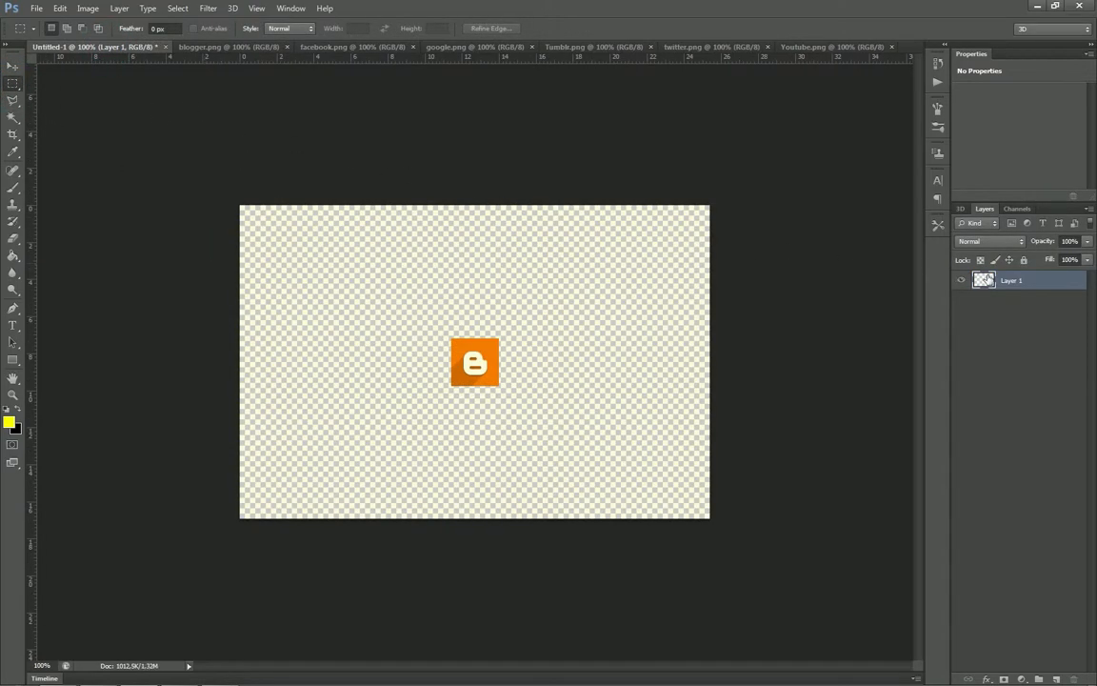
- Rename the pasted icon's layer as blogger and close the blogger.png file
{"action": "double_click", "coordinate": [1012, 280]}
{"action": "type", "text": "blogger"}
{"action": "key", "text": "Return"}
{"action": "left_click", "coordinate": [288, 45]}
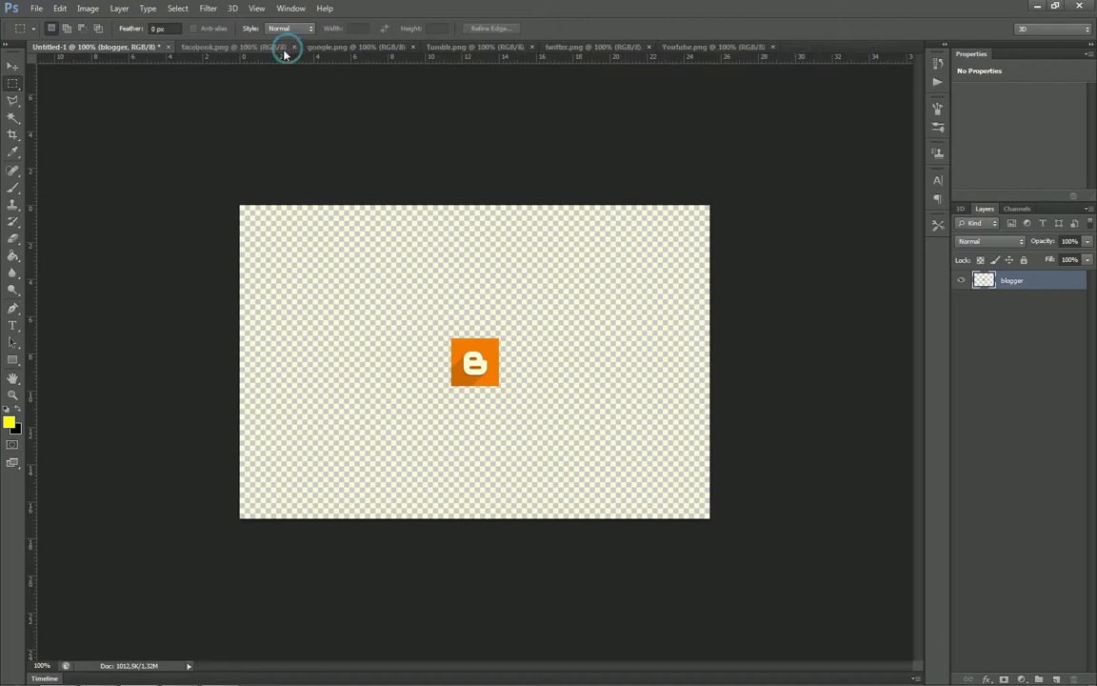
- Copy the facebook, google, tumblr, twitter and youtube icons into Untitled-1 on separate named layers and close their source files
{"action": "left_click", "coordinate": [210, 47]}
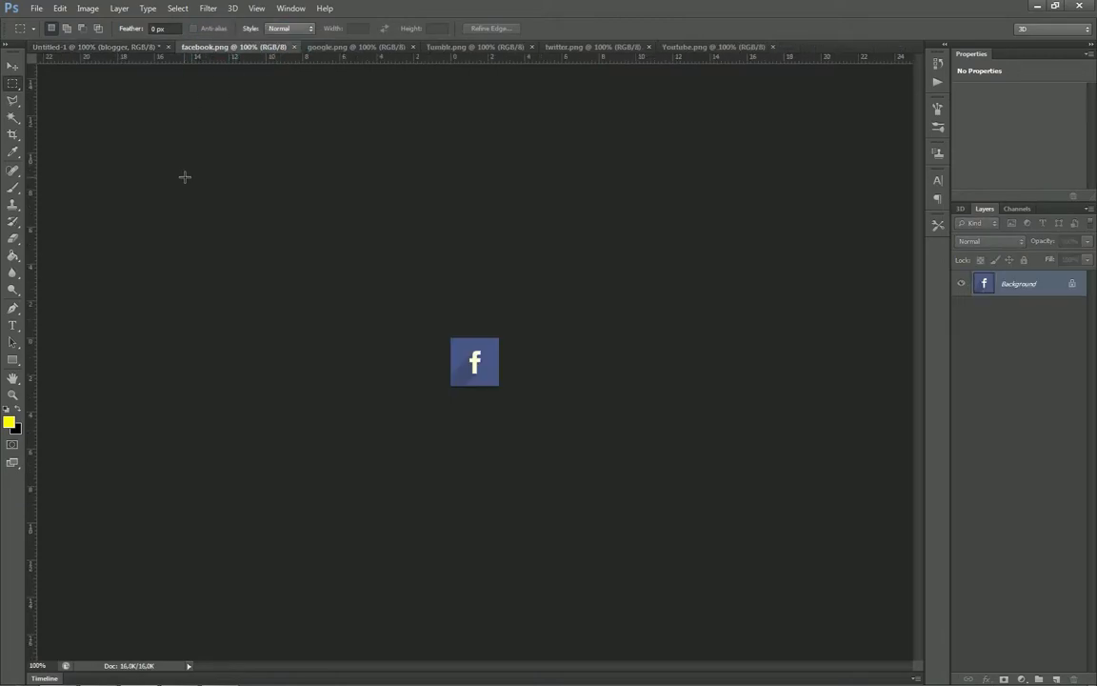
{"action": "left_click_drag", "start_coordinate": [312, 249], "coordinate": [363, 289]}
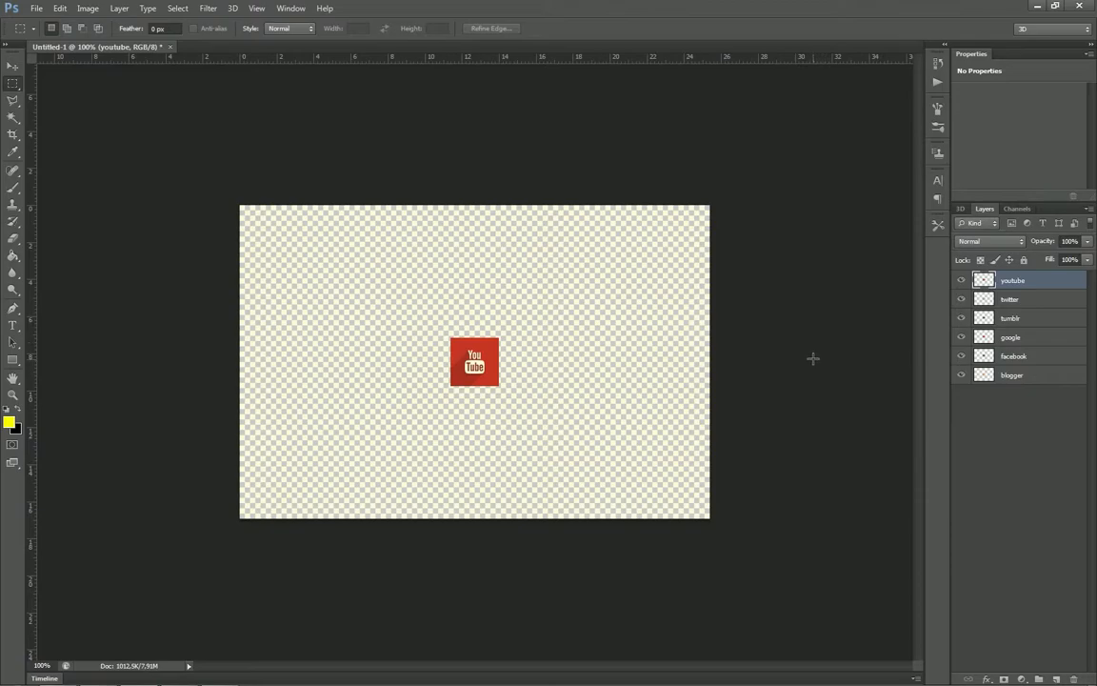
- Move the YouTube, Twitter and Tumblr icons side by side to start a horizontal row in the canvas's upper part
{"action": "left_click", "coordinate": [13, 66]}
{"action": "left_click_drag", "start_coordinate": [568, 391], "coordinate": [423, 322]}
{"action": "left_click", "coordinate": [1034, 299]}
{"action": "left_click_drag", "start_coordinate": [620, 395], "coordinate": [540, 318]}
{"action": "left_click", "coordinate": [1011, 318]}
{"action": "left_click_drag", "start_coordinate": [618, 409], "coordinate": [595, 334]}
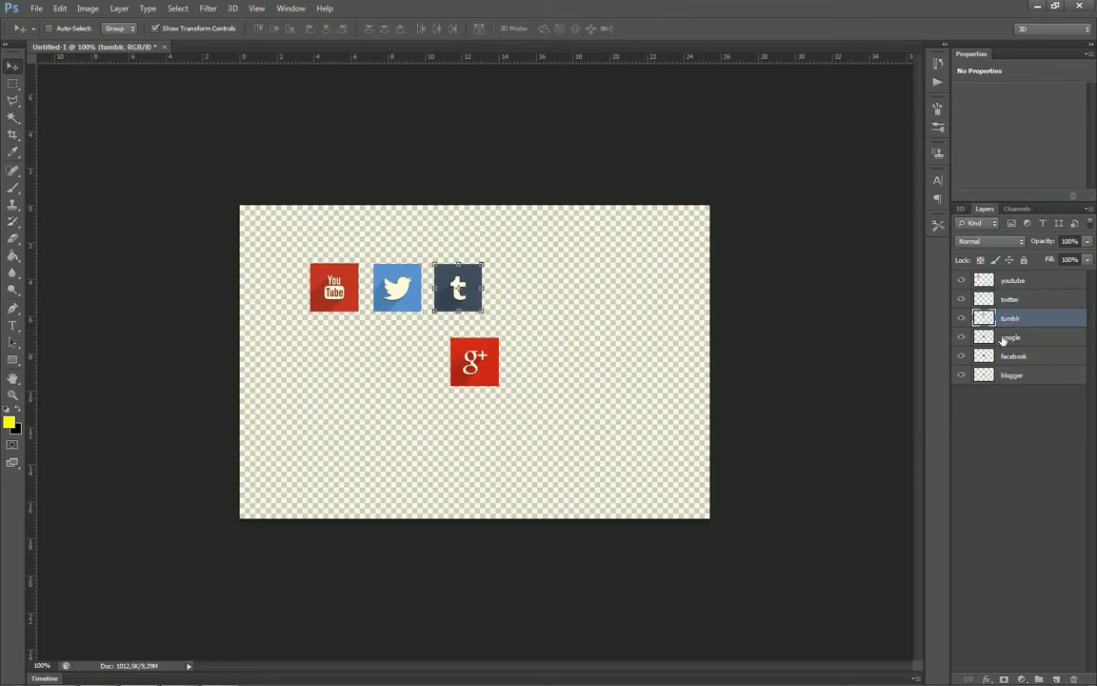
- Continue the row by placing the Google+, Facebook and Blogger icons beside the Tumblr icon, leaving no layer selected
{"action": "left_click", "coordinate": [1011, 337]}
{"action": "left_click_drag", "start_coordinate": [562, 404], "coordinate": [608, 330]}
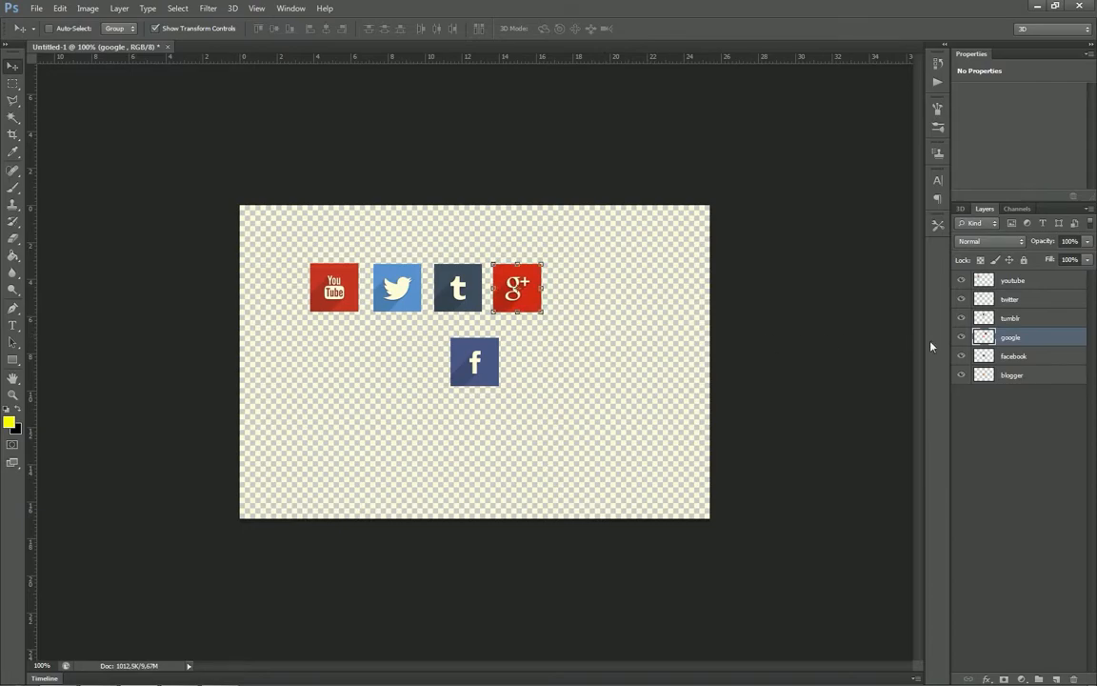
{"action": "left_click", "coordinate": [1028, 355]}
{"action": "left_click_drag", "start_coordinate": [596, 397], "coordinate": [699, 326]}
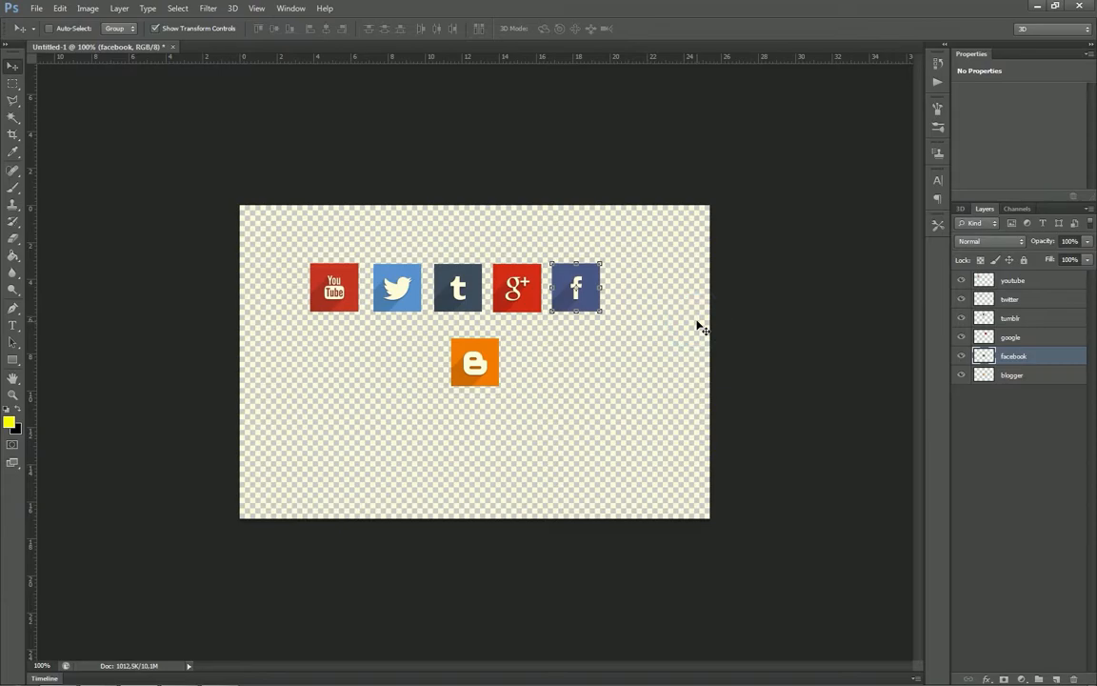
{"action": "left_click", "coordinate": [1011, 374]}
{"action": "left_click_drag", "start_coordinate": [564, 404], "coordinate": [726, 330]}
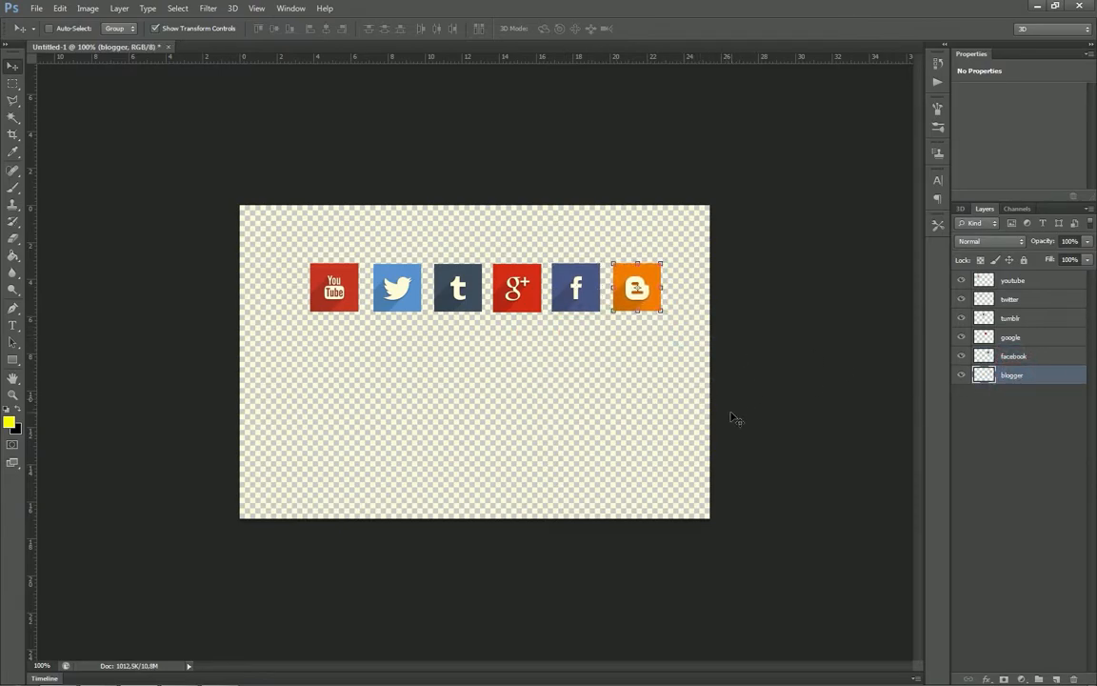
{"action": "left_click", "coordinate": [643, 395]}
{"action": "left_click", "coordinate": [1010, 424]}
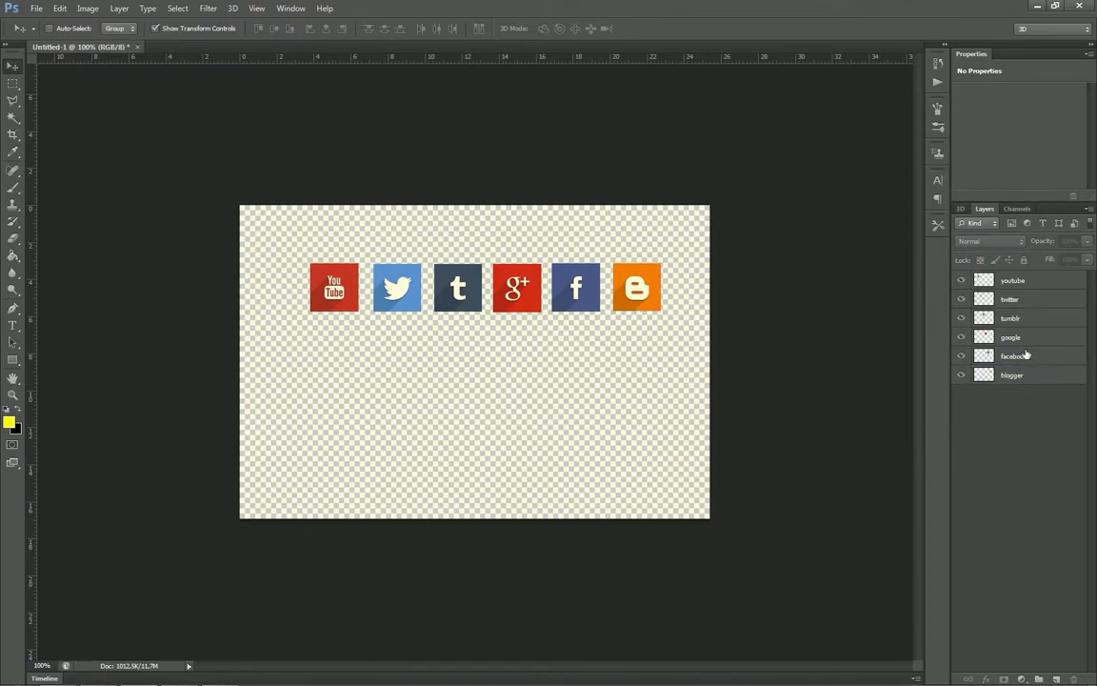
- Merge the six icon layers into one layer and shift the icon row slightly up and to the left
{"action": "left_click", "coordinate": [1015, 377]}
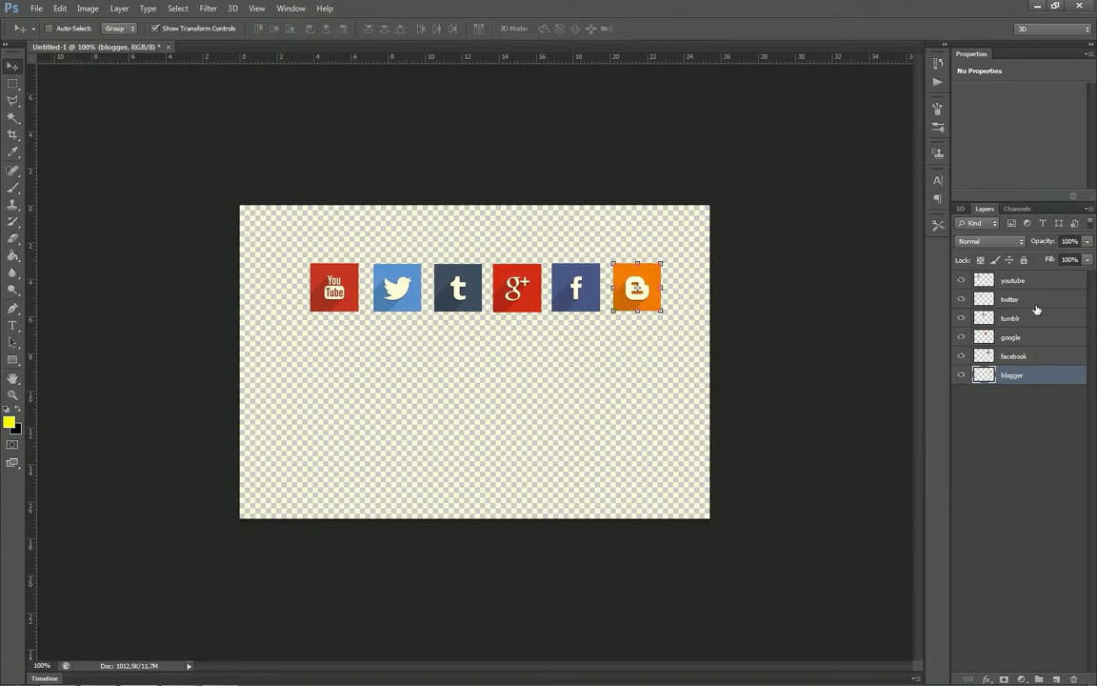
{"action": "left_click", "coordinate": [1015, 282], "text": "shift"}
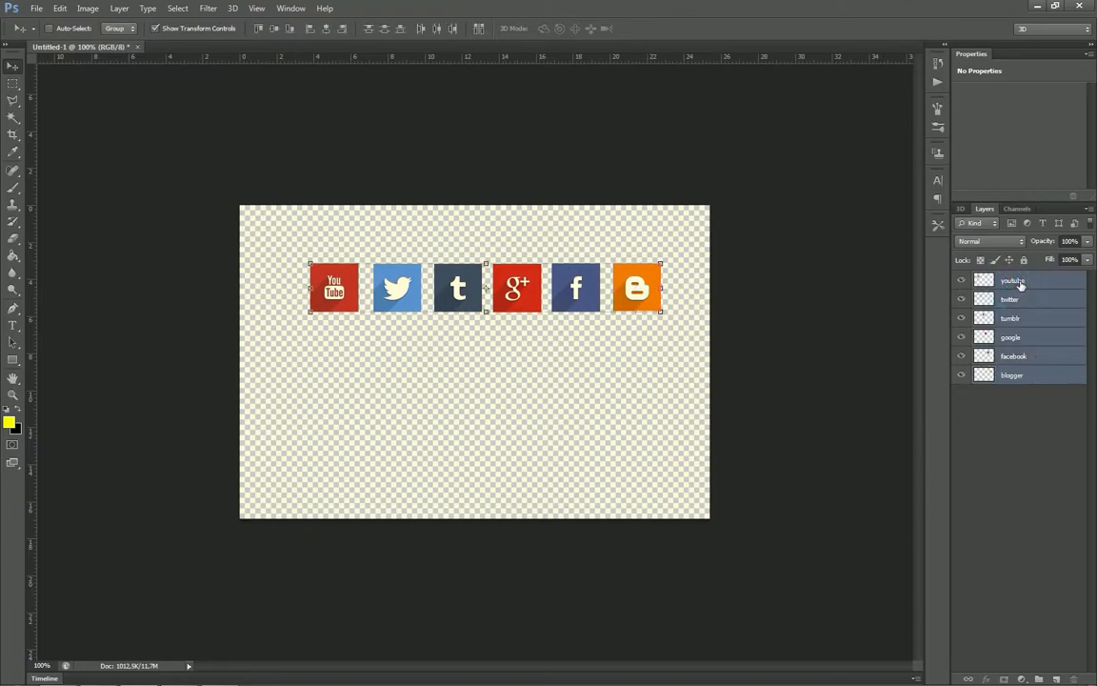
{"action": "right_click", "coordinate": [1019, 283]}
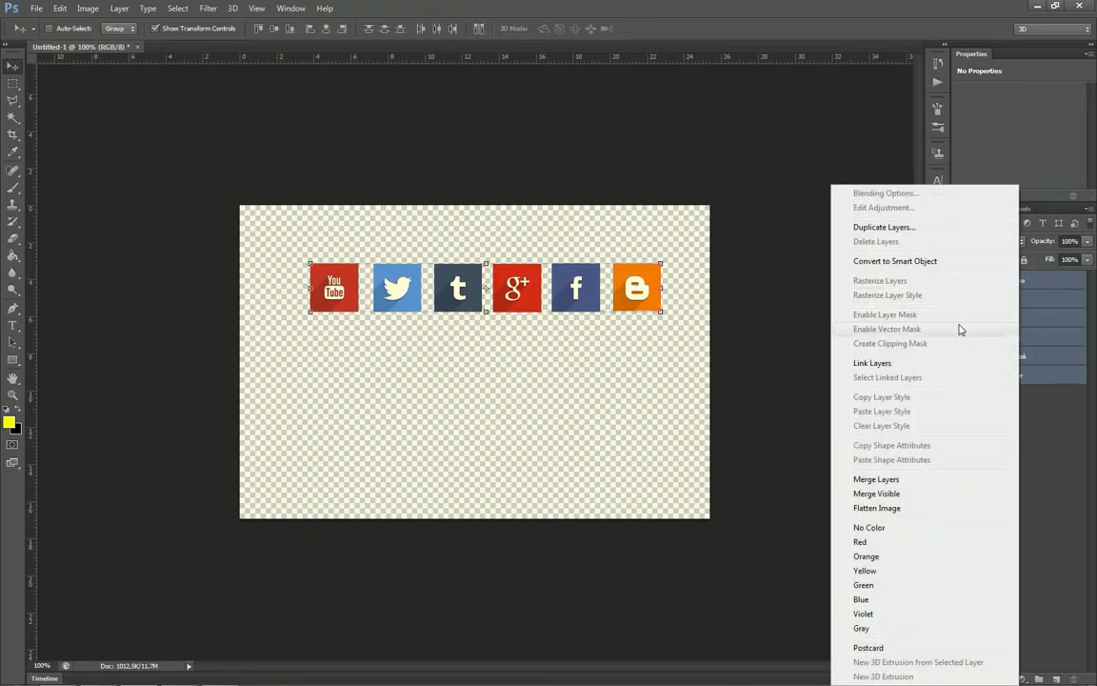
{"action": "left_click", "coordinate": [856, 479]}
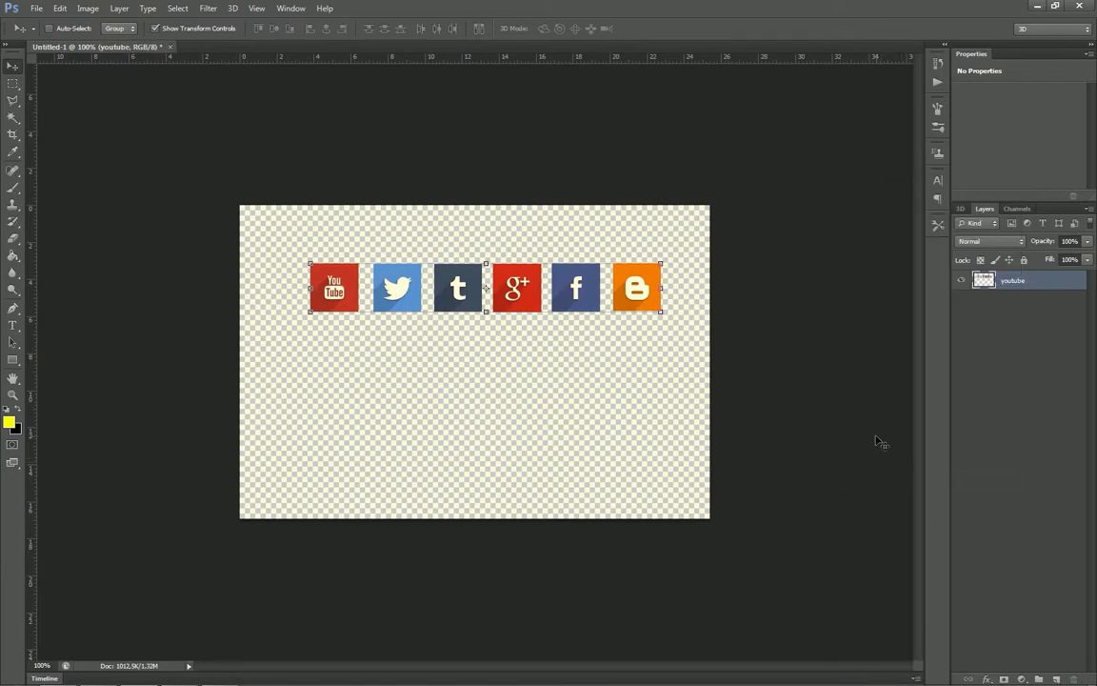
{"action": "mouse_move", "coordinate": [509, 296]}
{"action": "left_mouse_down"}
{"action": "mouse_move", "coordinate": [507, 323]}
{"action": "mouse_move", "coordinate": [558, 330]}
{"action": "mouse_move", "coordinate": [482, 296]}
{"action": "mouse_move", "coordinate": [513, 283]}
{"action": "left_mouse_up"}
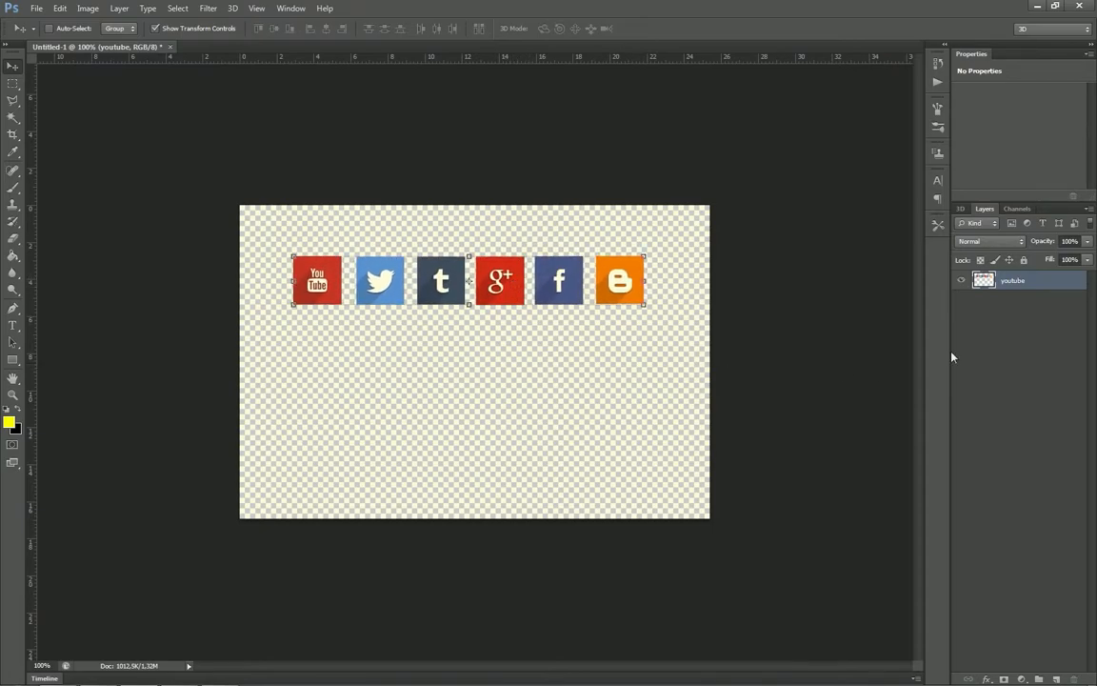
- Add Inner Glow and Outer Glow effects to the merged icon layer's style
{"action": "double_click", "coordinate": [1055, 280]}
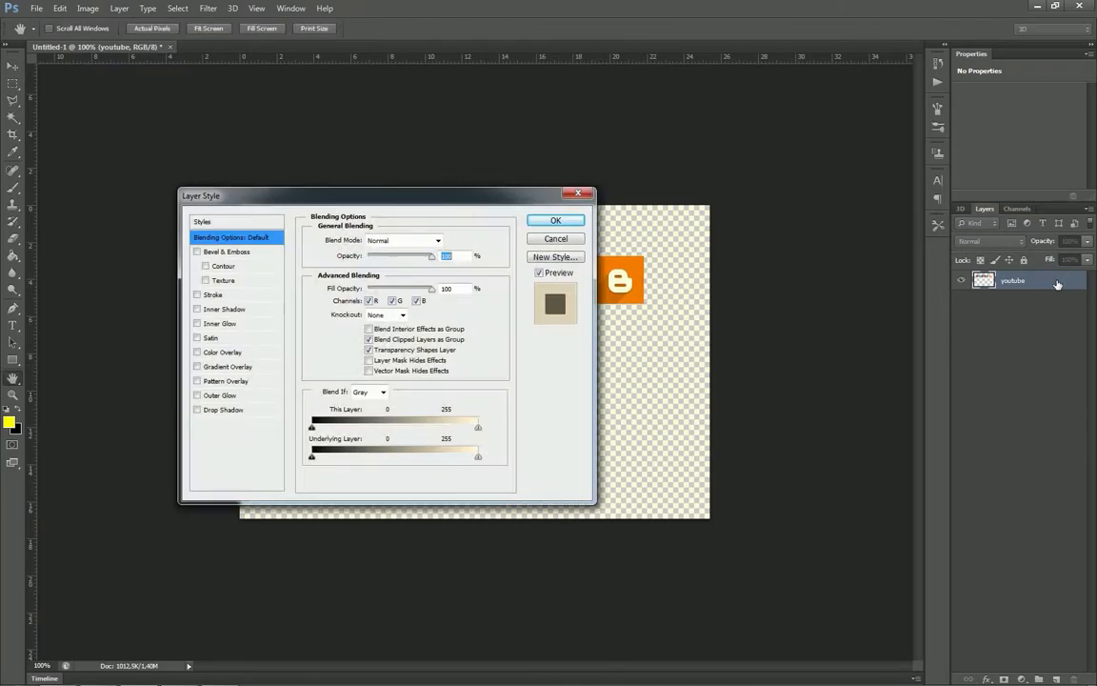
{"action": "left_click_drag", "start_coordinate": [389, 200], "coordinate": [877, 204]}
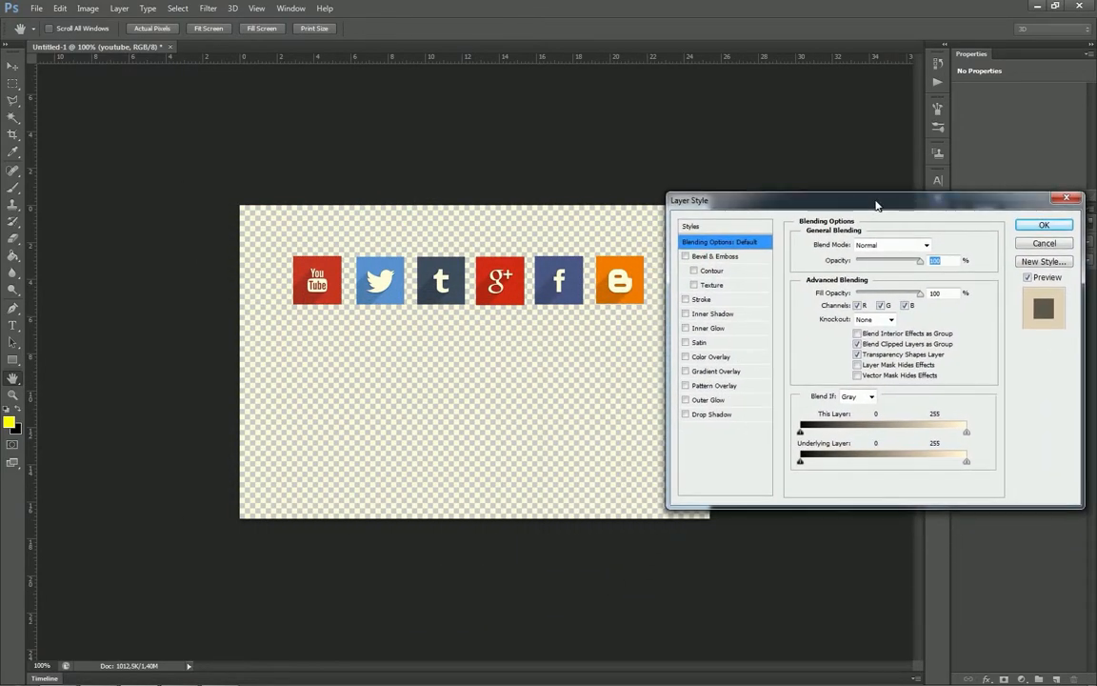
{"action": "left_click", "coordinate": [702, 333]}
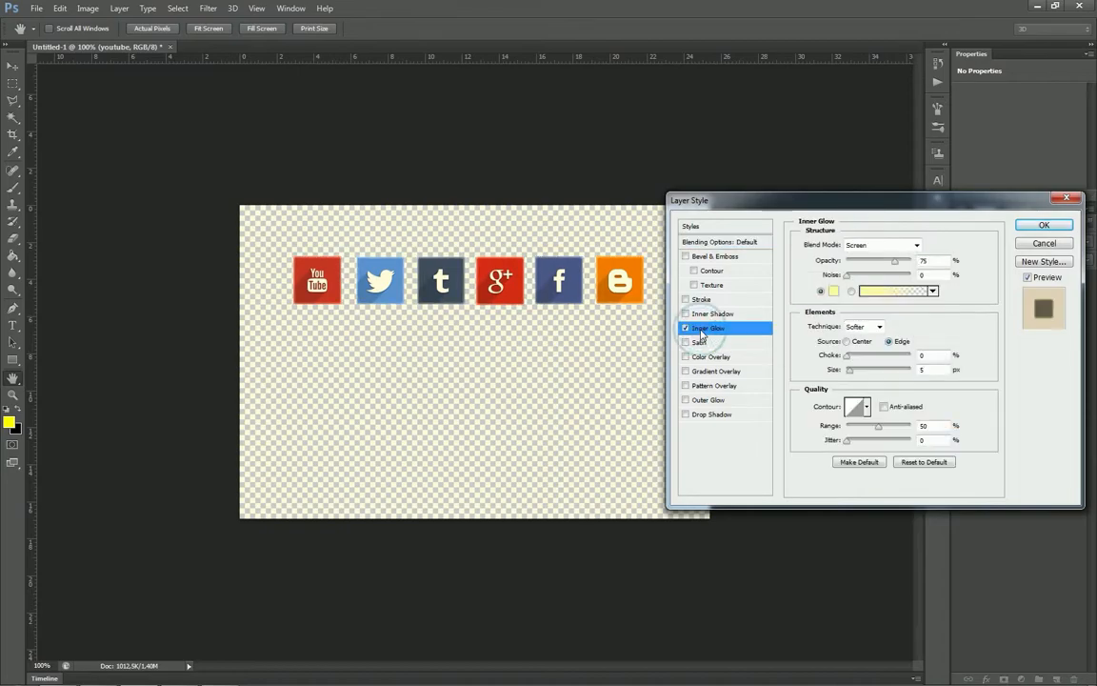
{"action": "left_click", "coordinate": [701, 401]}
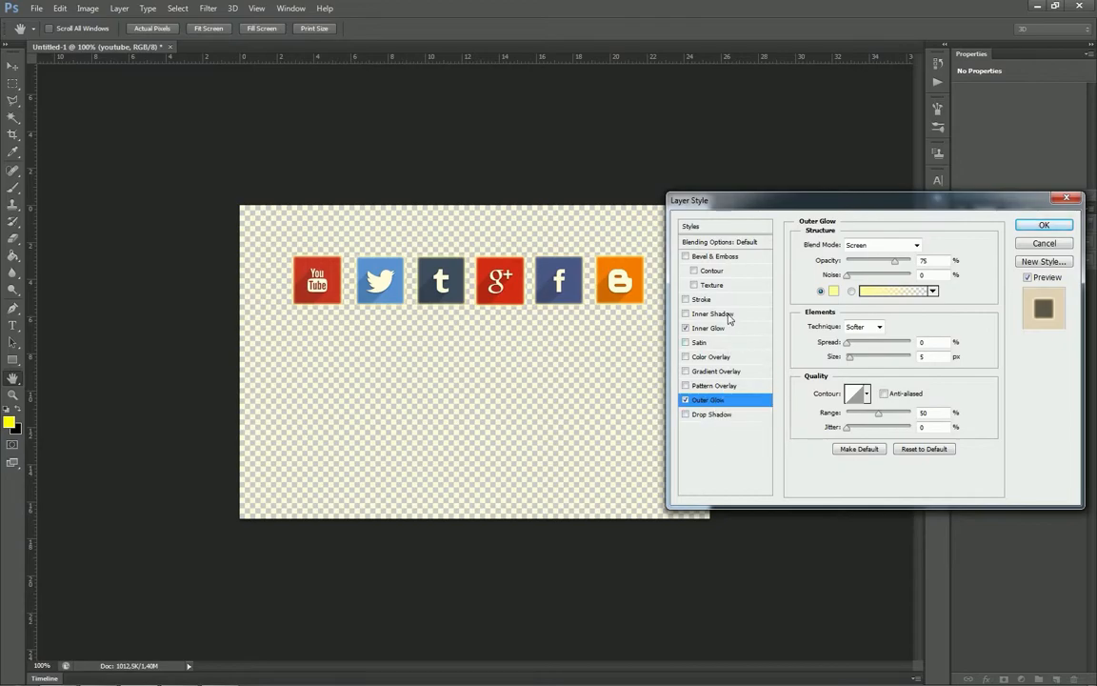
- Add Bevel & Emboss with Texture but without Contour to the icon layer, apply the style and shift the row slightly down and right
{"action": "left_click", "coordinate": [711, 259]}
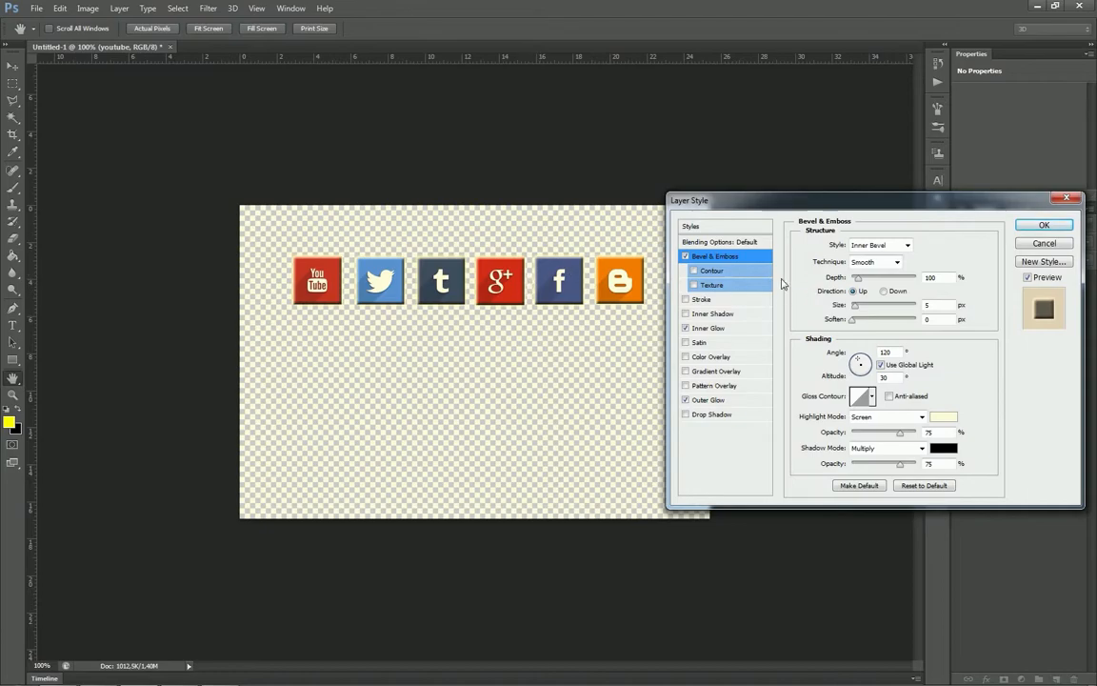
{"action": "left_click", "coordinate": [695, 271]}
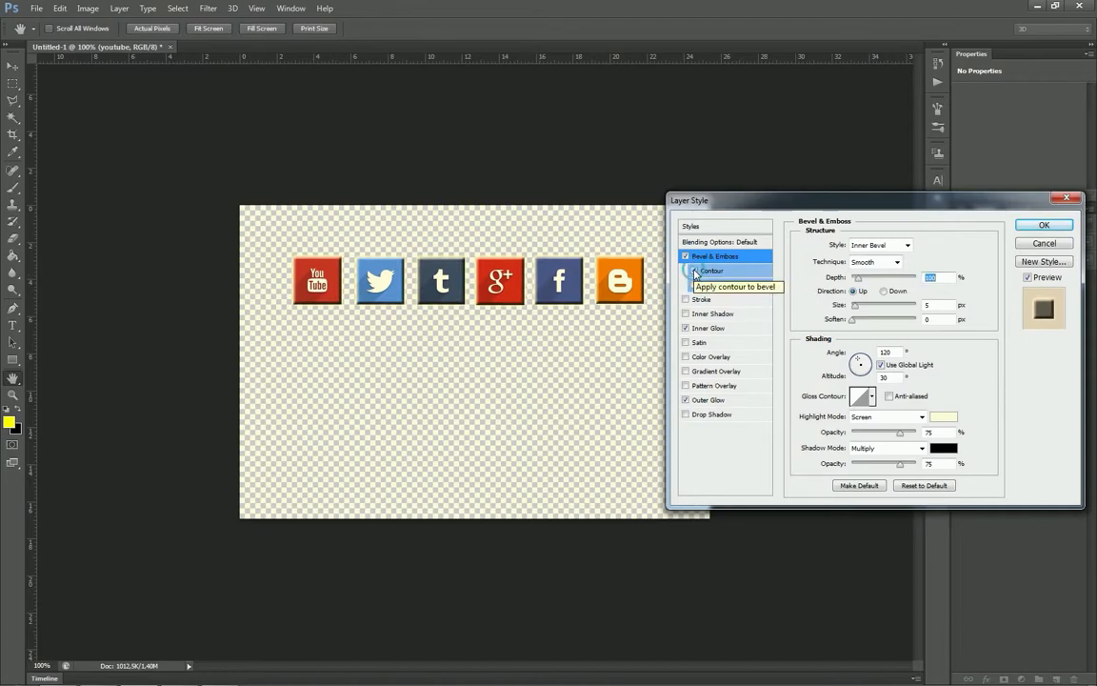
{"action": "left_click", "coordinate": [694, 284]}
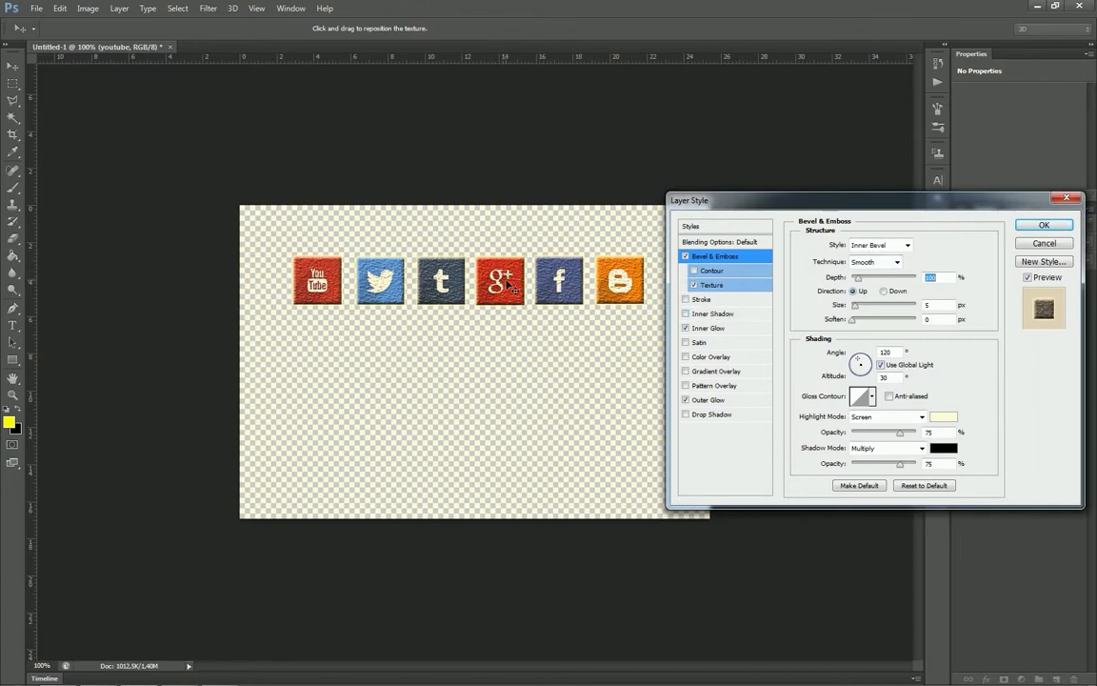
{"action": "left_click", "coordinate": [1040, 225]}
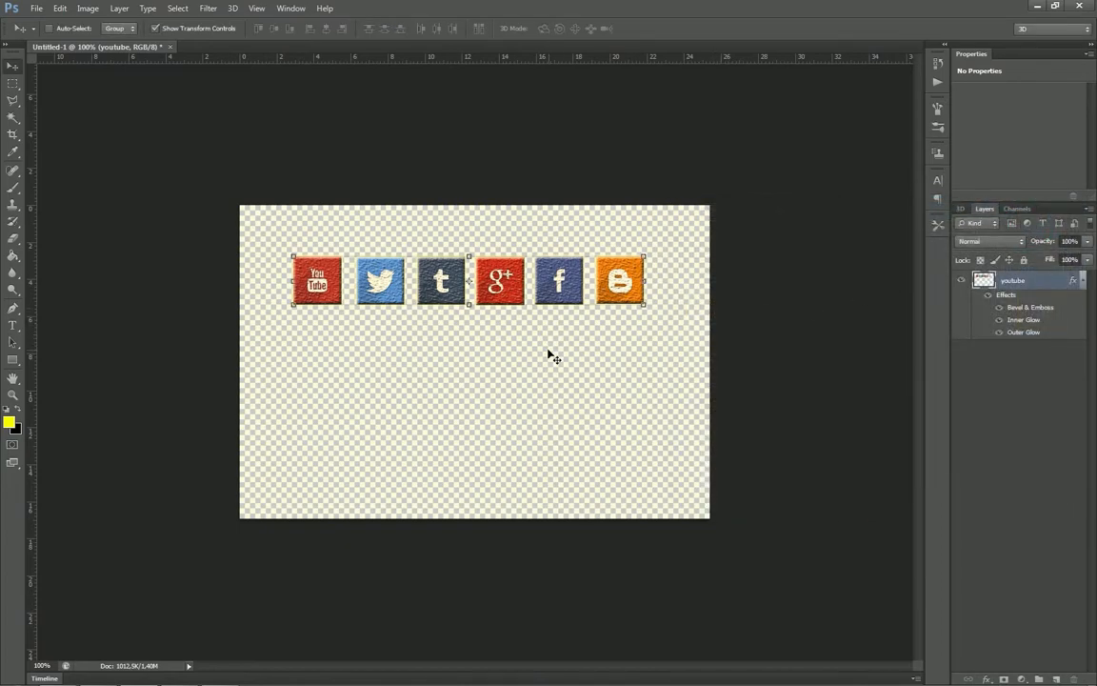
{"action": "left_click_drag", "start_coordinate": [502, 326], "coordinate": [510, 335]}
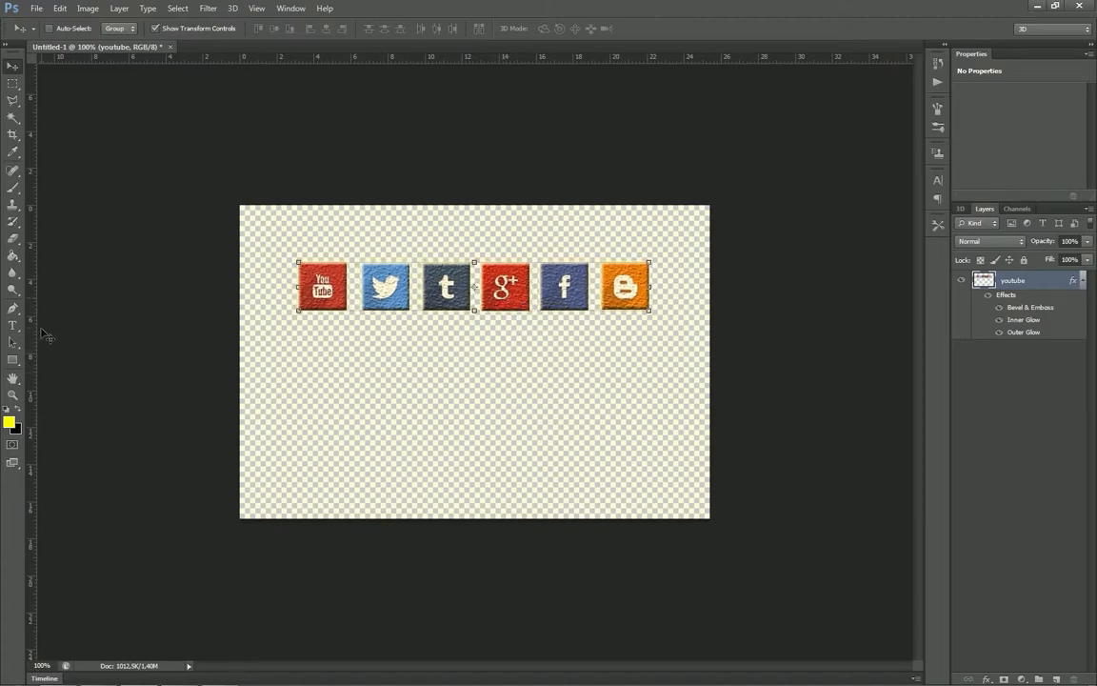
- Start a yellow 48 pt text layer below the icon row with the first line "FOLLOW ME"
{"action": "left_click", "coordinate": [13, 325]}
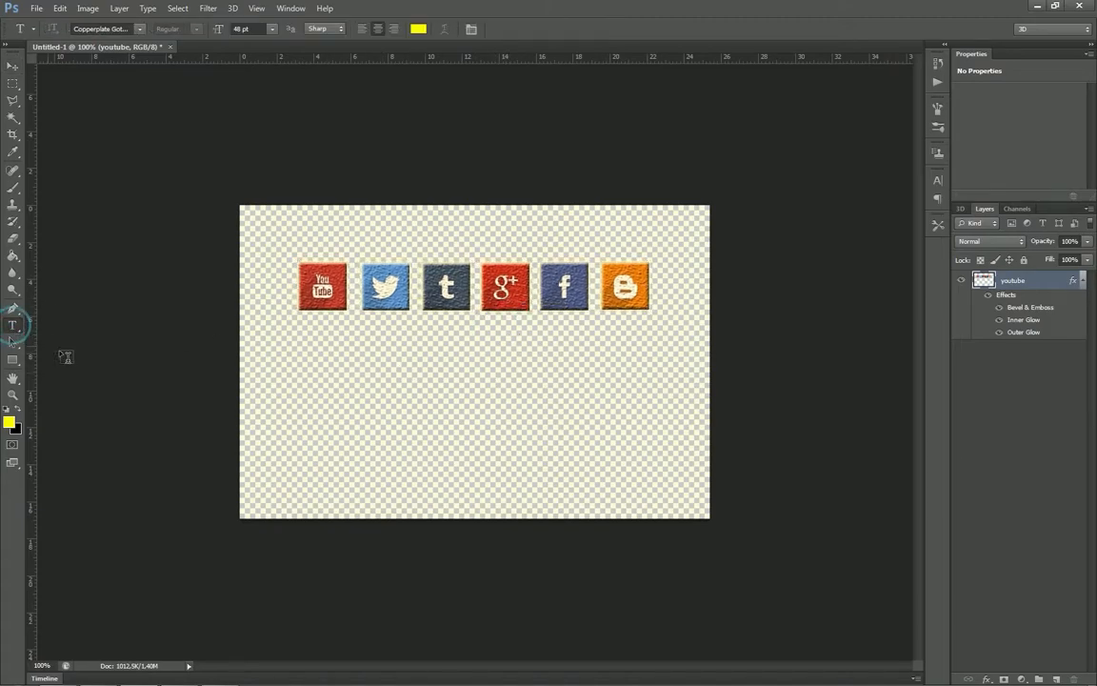
{"action": "left_click", "coordinate": [417, 352]}
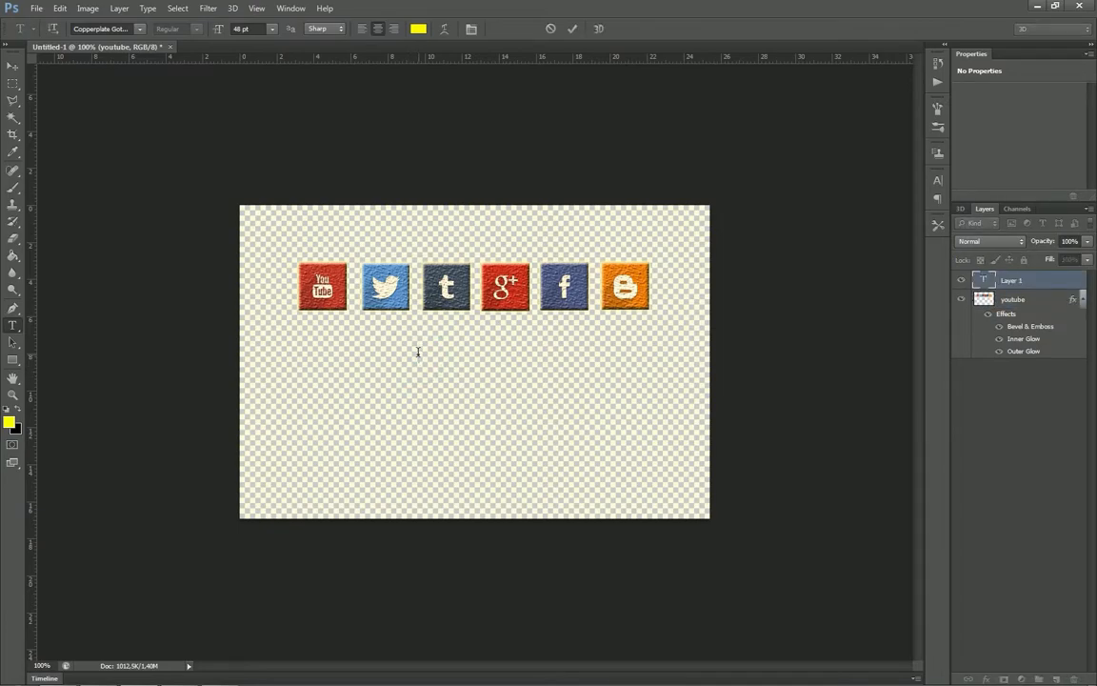
{"action": "type", "text": "FO"}
{"action": "type", "text": "LLO"}
{"action": "type", "text": "W NM"}
{"action": "key", "text": "BackSpace"}
{"action": "key", "text": "BackSpace"}
{"action": "type", "text": "MW"}
{"action": "key", "text": "BackSpace"}
{"action": "type", "text": "E"}
{"action": "key", "text": "Return"}
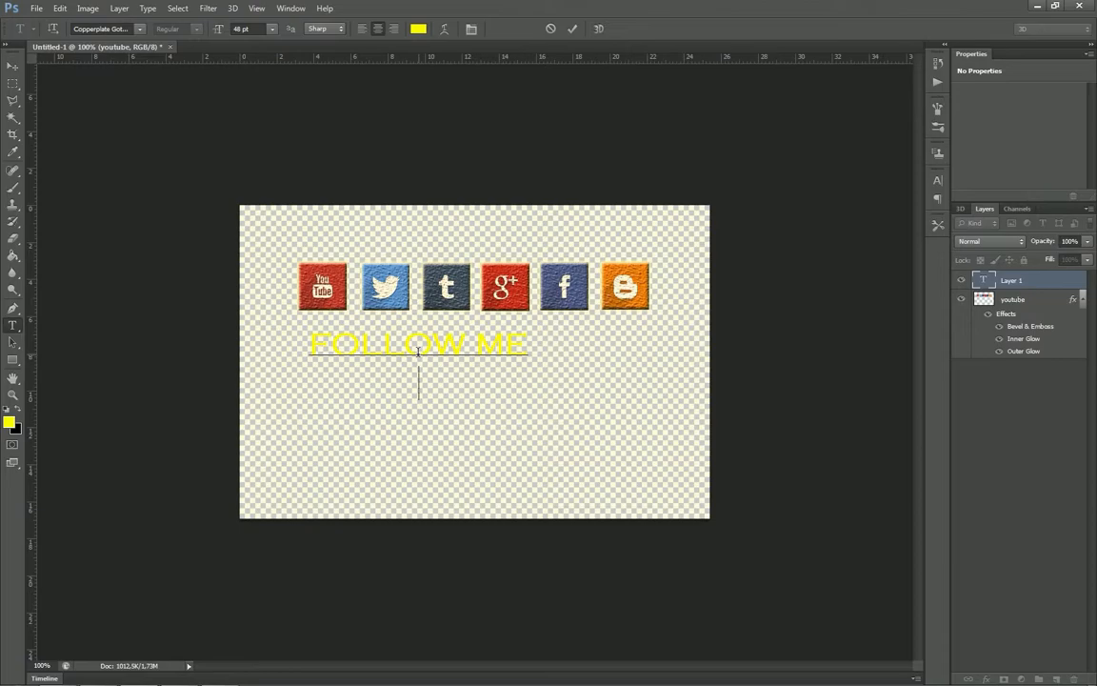
- Enter "LINKS IN DESCRIPTION" as the second line of the text and commit the text layer
{"action": "type", "text": "LINL"}
{"action": "key", "text": "BackSpace"}
{"action": "type", "text": "KS IN DESCRIPTION"}
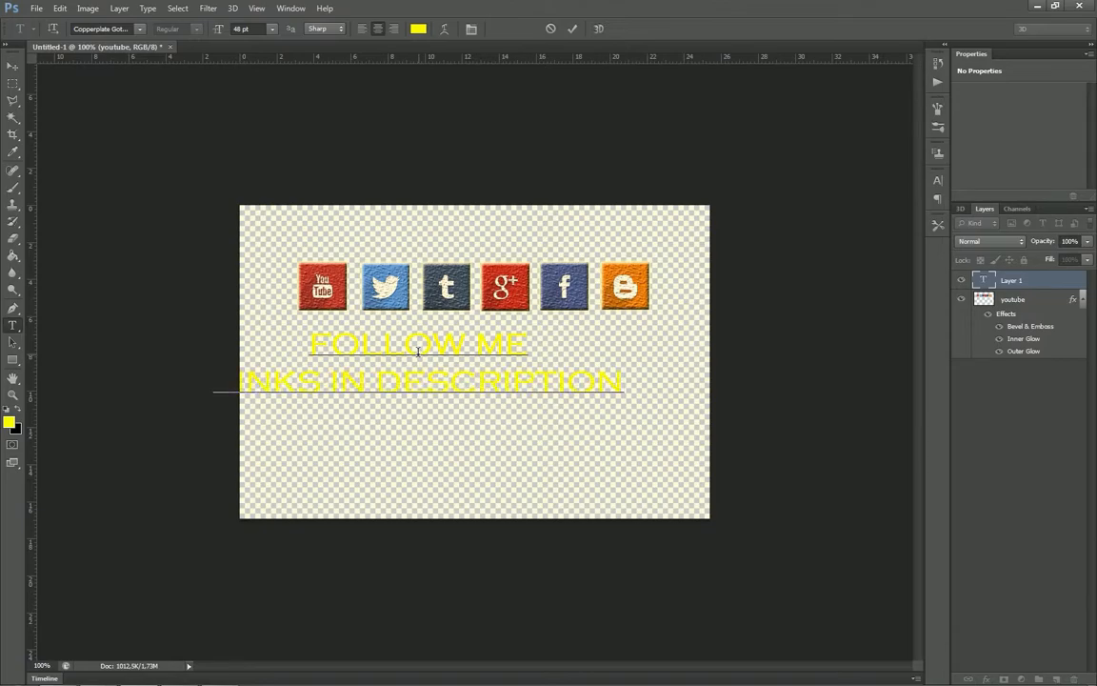
{"action": "left_click", "coordinate": [571, 28]}
{"action": "left_click_drag", "start_coordinate": [412, 438], "coordinate": [465, 441]}
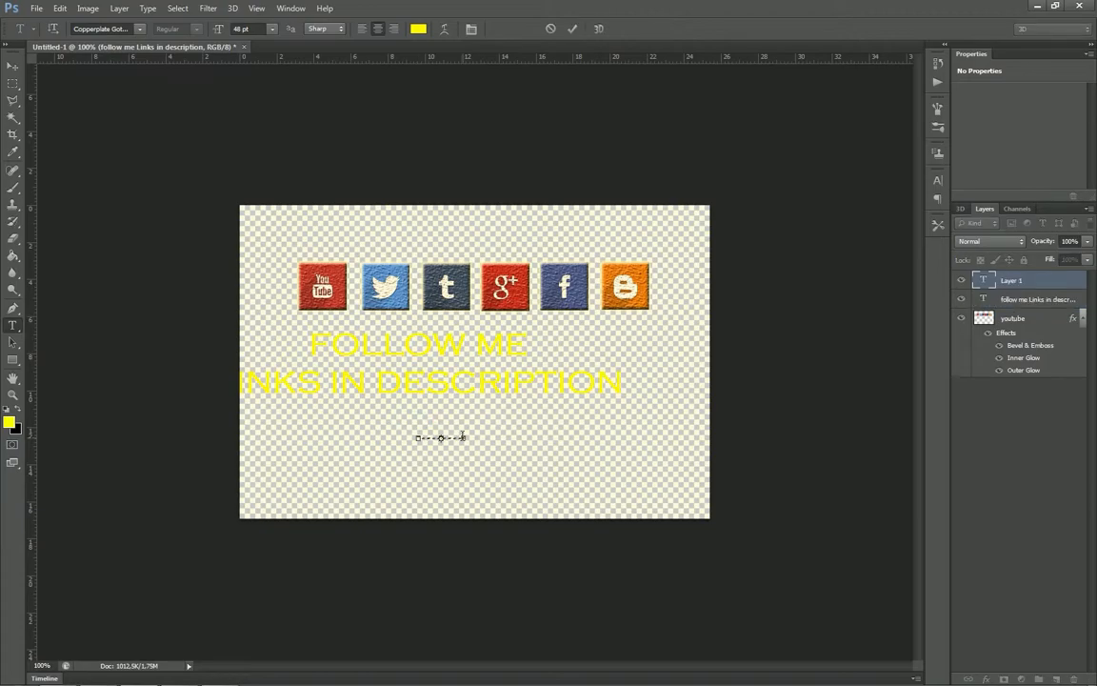
{"action": "left_click", "coordinate": [13, 65]}
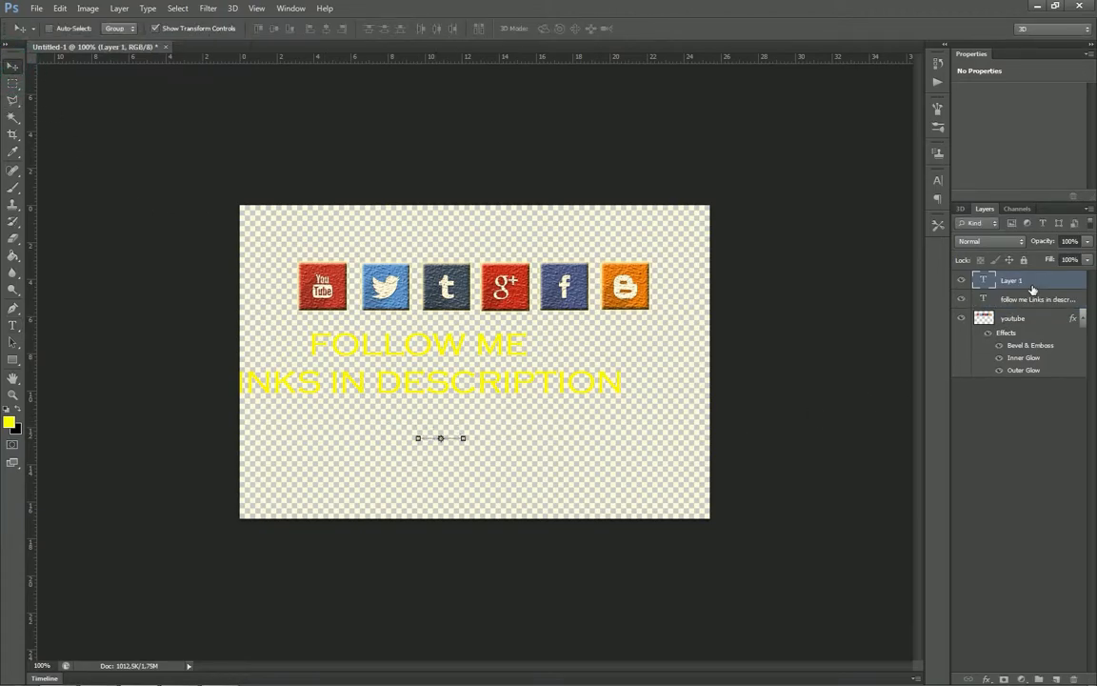
{"action": "key", "text": "Delete"}
- Center the two-line text under the icon row and scale it to about 86% so it matches the row's width
{"action": "left_click_drag", "start_coordinate": [480, 433], "coordinate": [534, 430]}
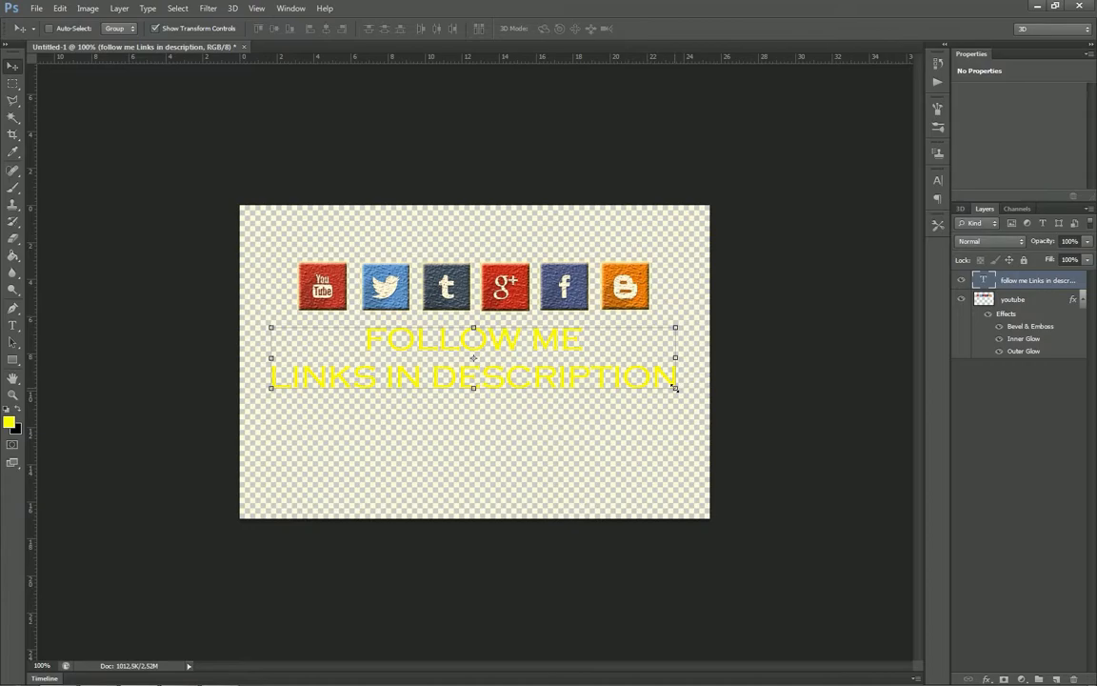
{"action": "left_click_drag", "start_coordinate": [674, 387], "coordinate": [621, 384]}
{"action": "left_click_drag", "start_coordinate": [531, 355], "coordinate": [558, 356]}
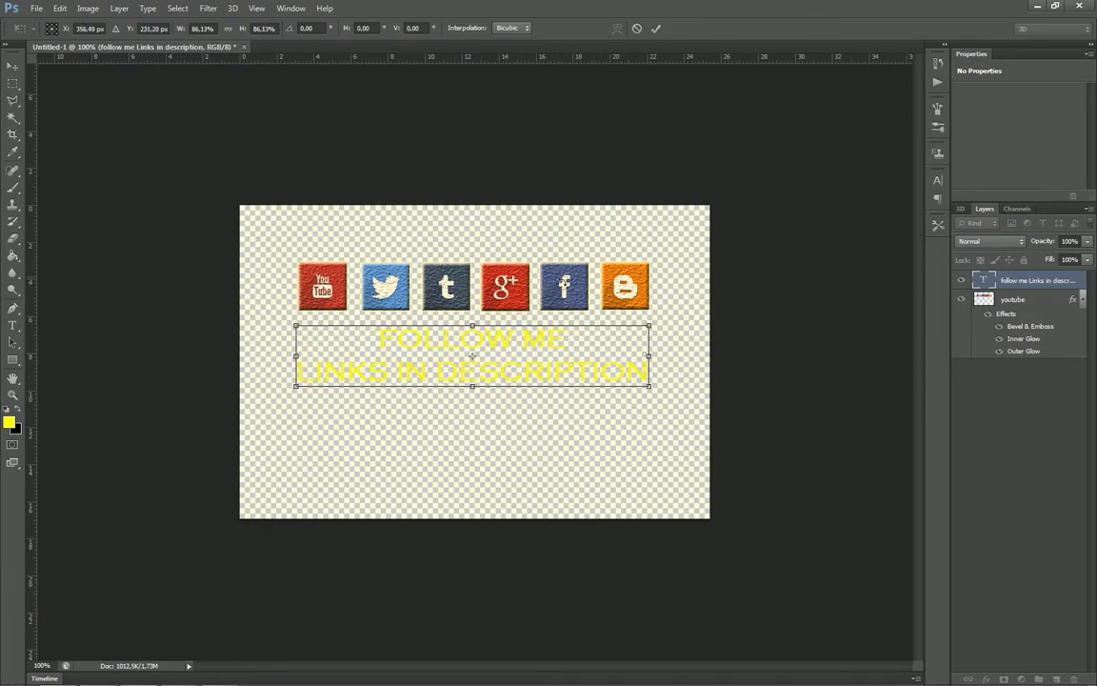
{"action": "left_click", "coordinate": [655, 28]}
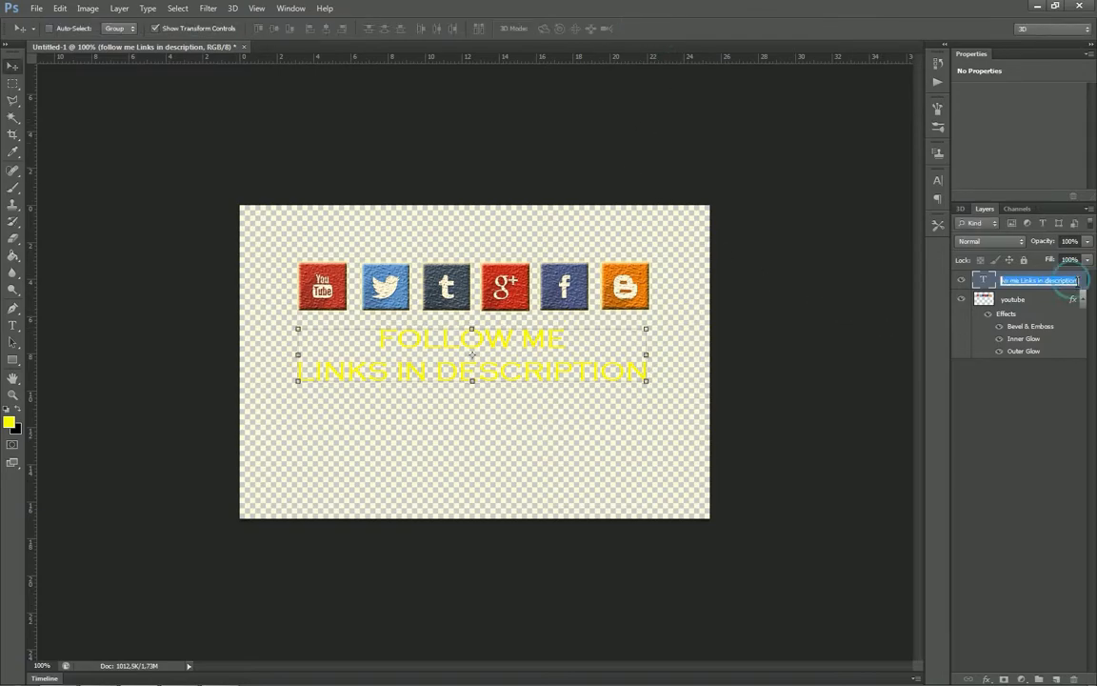
- Add a Stroke effect to the text layer's style
{"action": "double_click", "coordinate": [1077, 282]}
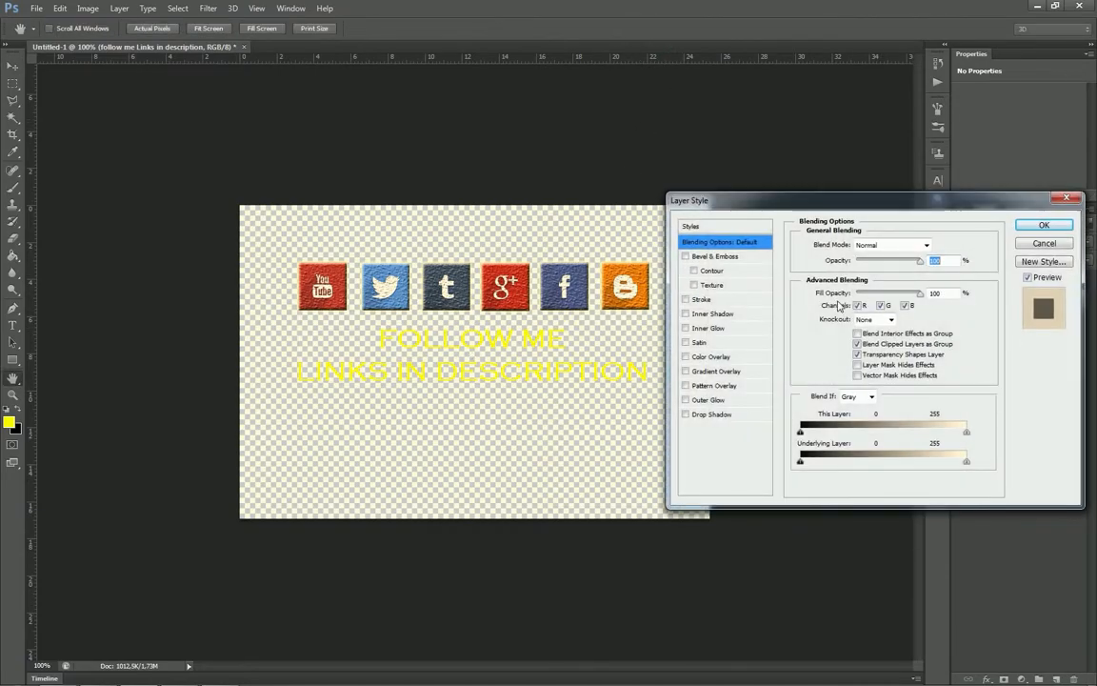
{"action": "left_click", "coordinate": [700, 300]}
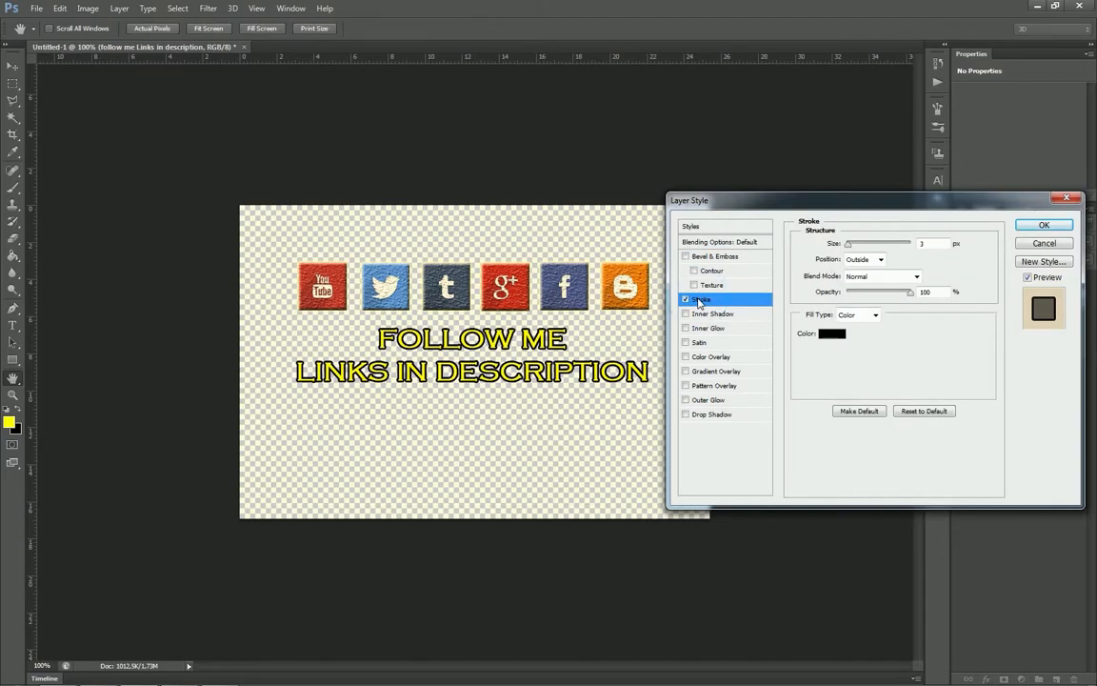